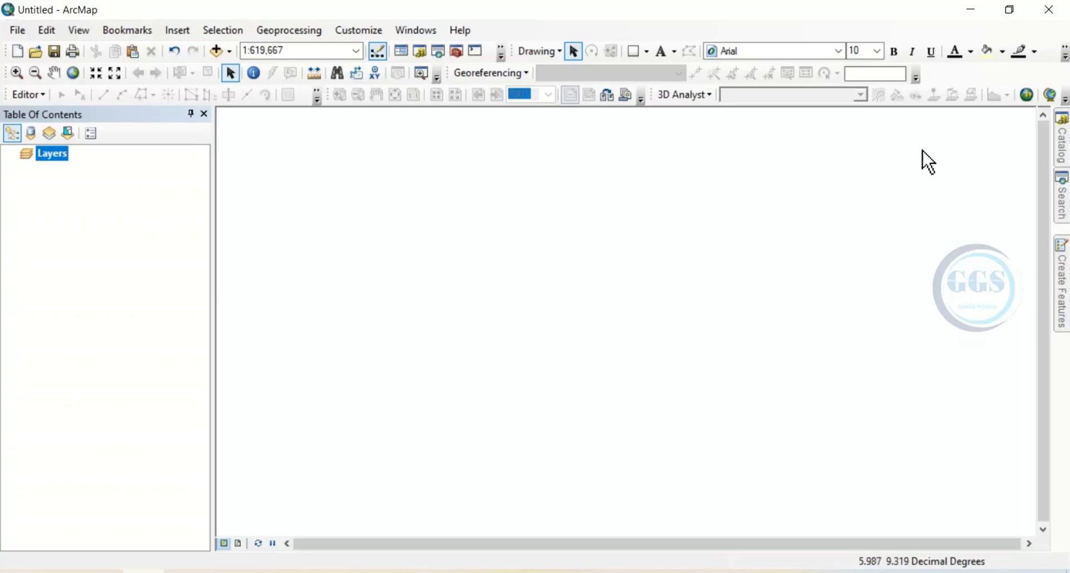
- Add 2017_LULC.tif, 2021_LULC.tif, 2024_LULC.tif and Study_Area.shp from the AA folder to the map
mouse_move(1064, 160)
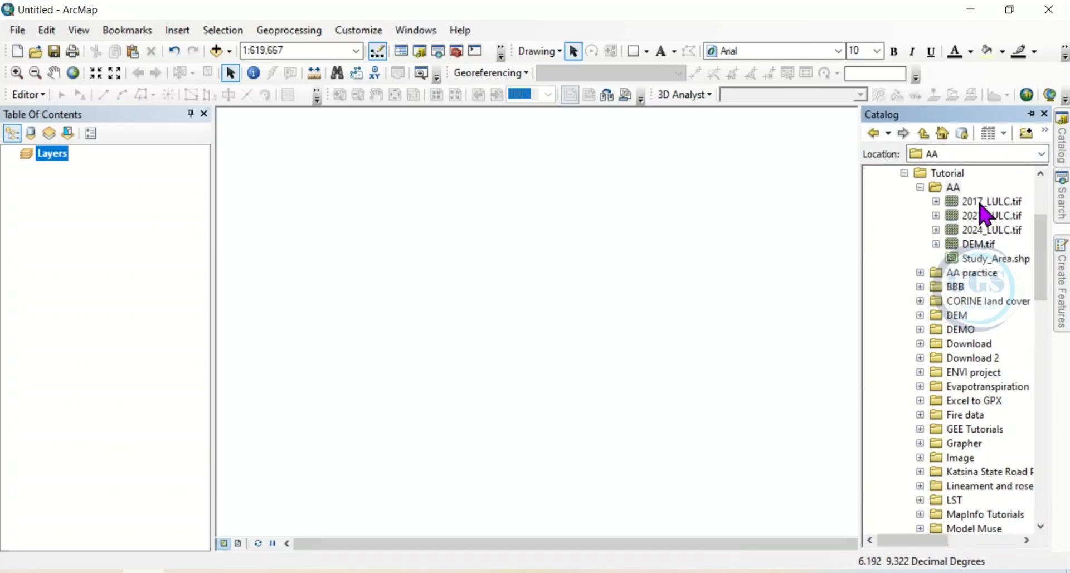
drag(982, 211, 592, 244)
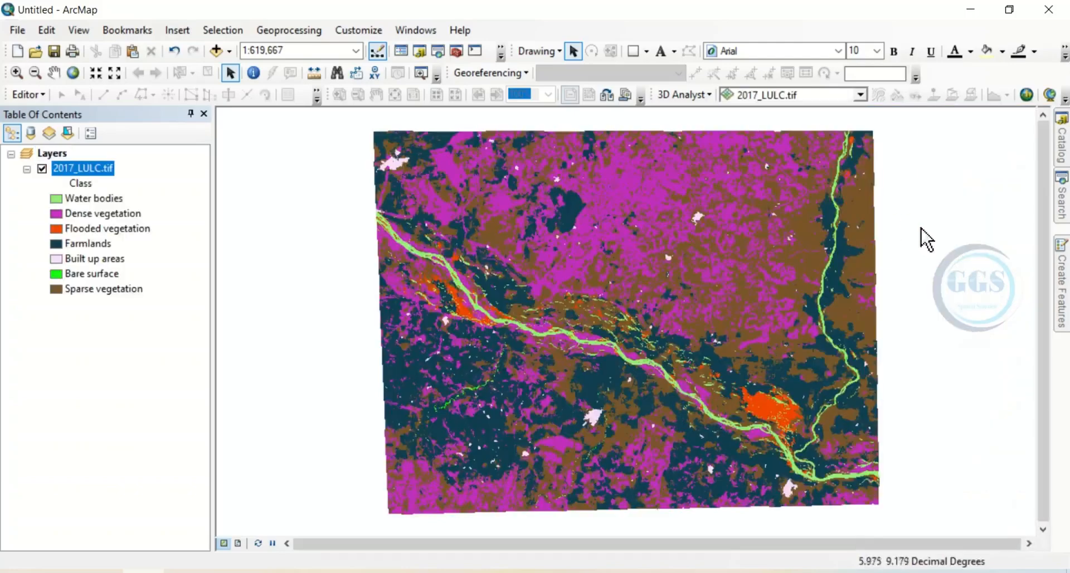
click(1057, 146)
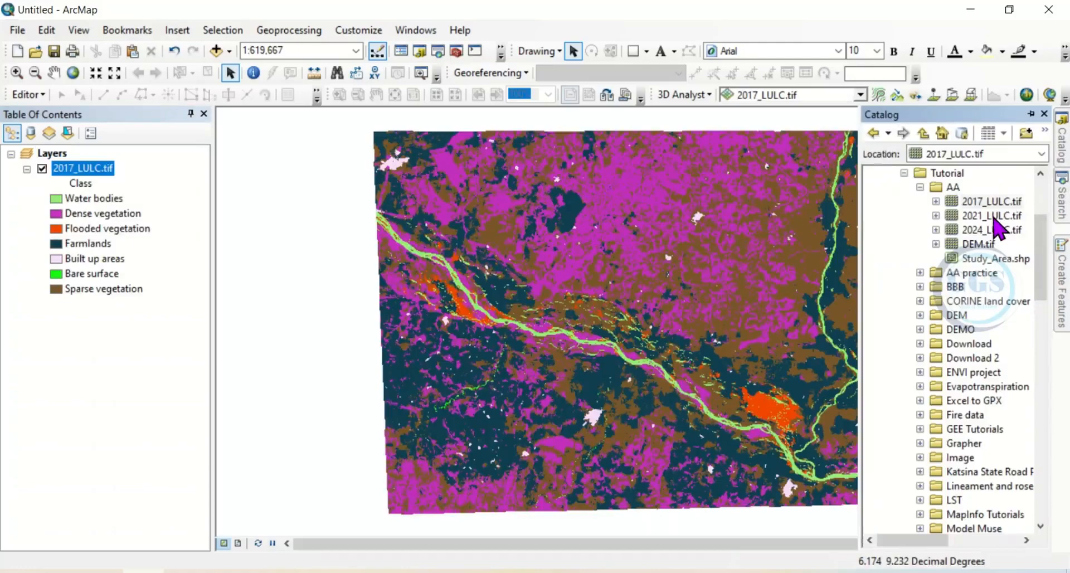
mouse_move(994, 218)
mouse_down()
mouse_move(690, 246)
mouse_move(597, 240)
mouse_up()
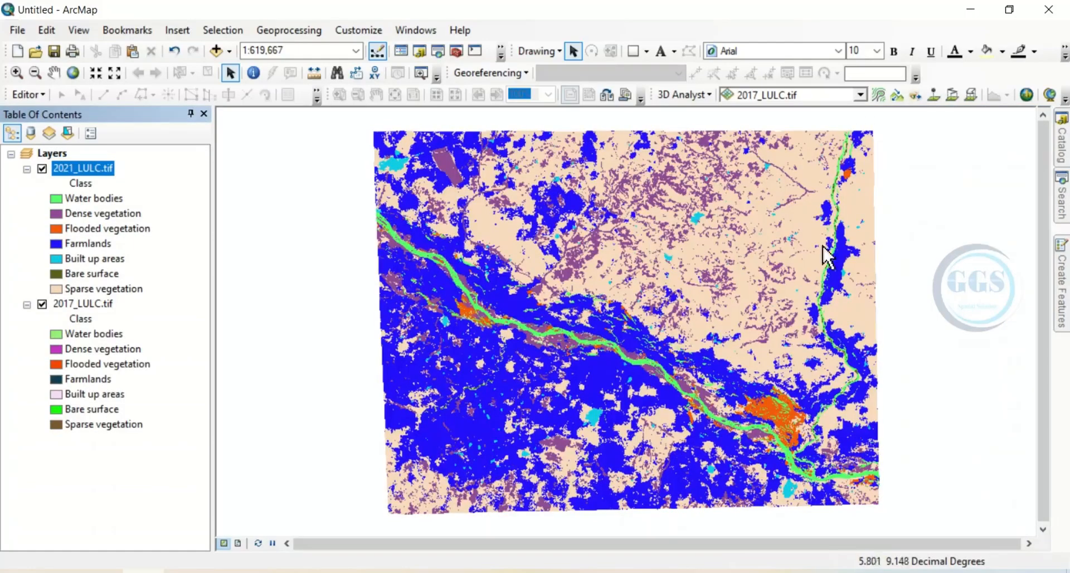
click(1061, 139)
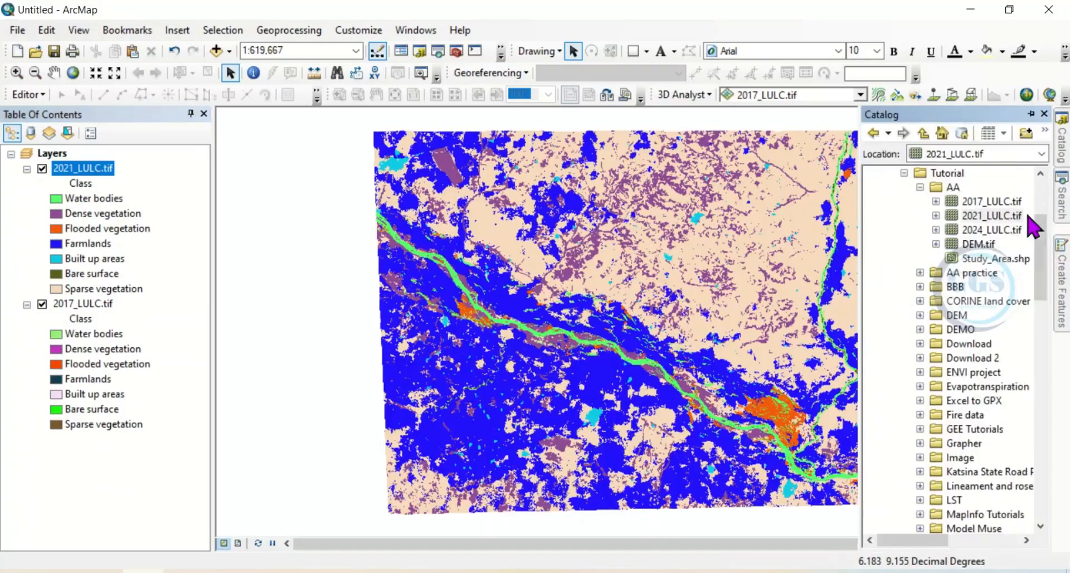
click(990, 234)
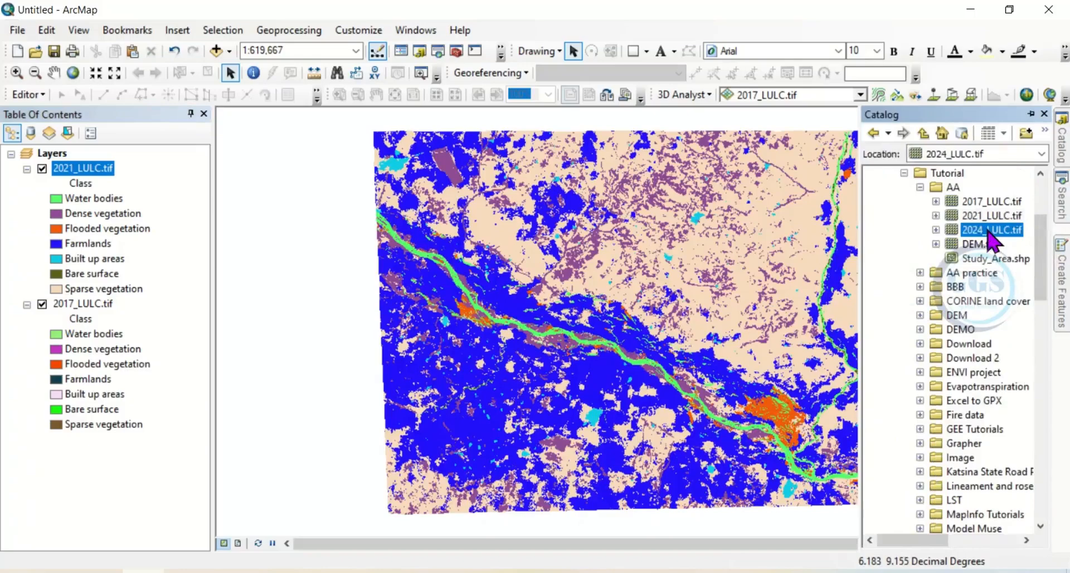
drag(992, 241, 680, 269)
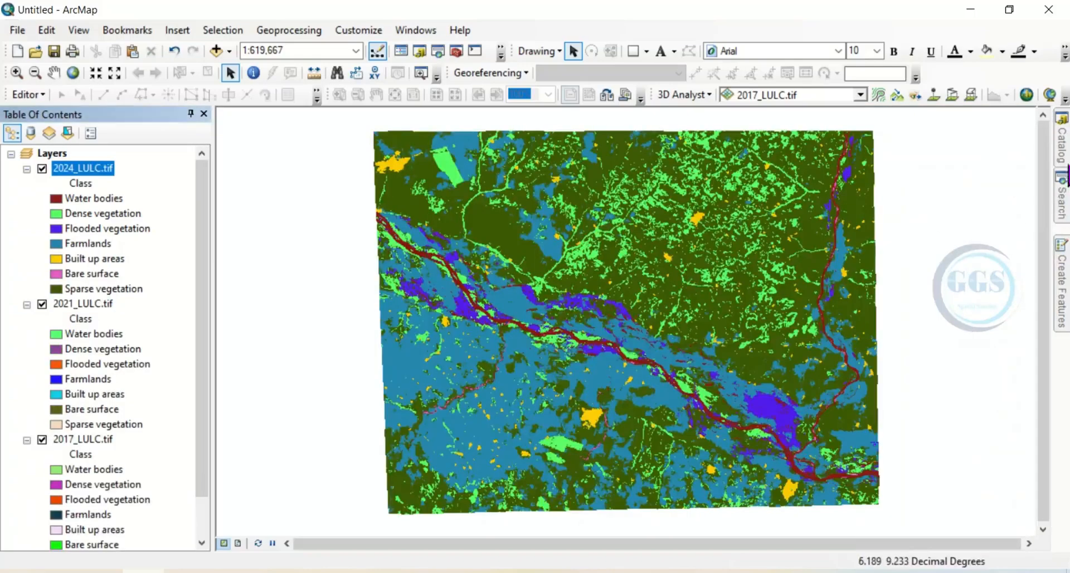
mouse_move(1060, 152)
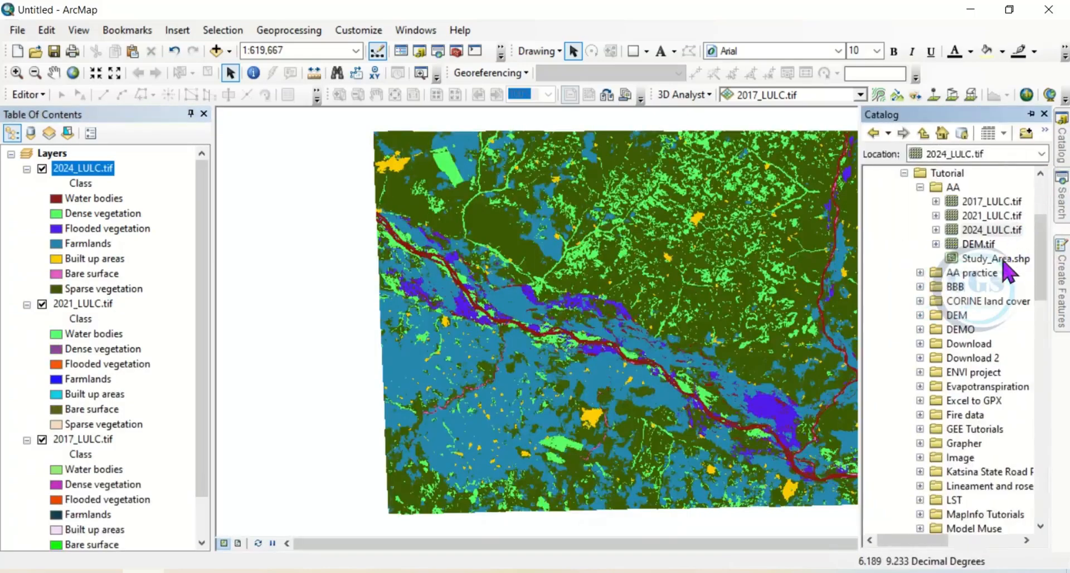
drag(1005, 262, 721, 282)
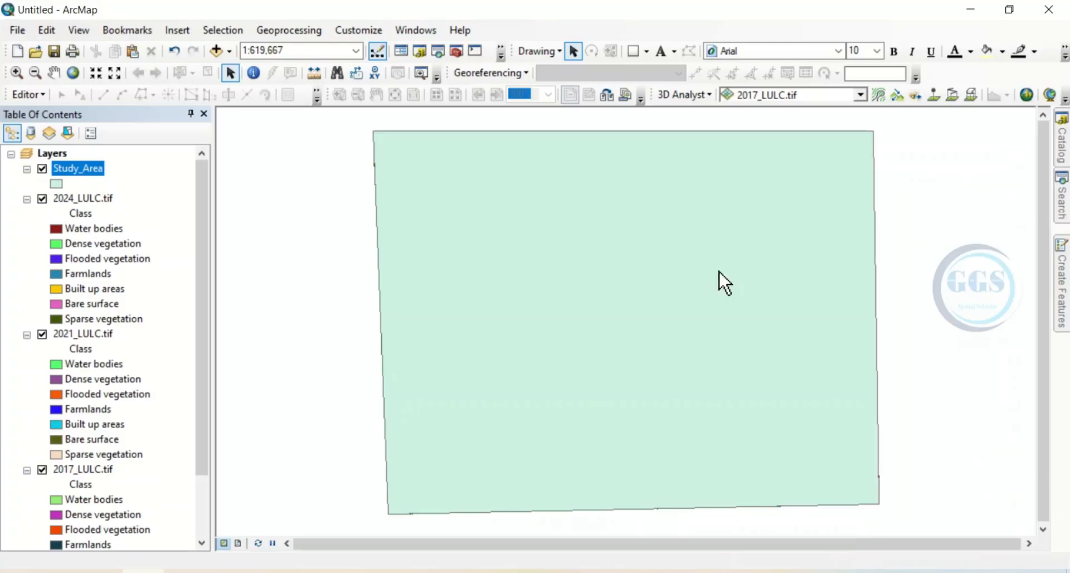
- Symbolize the Study_Area layer as Hollow with an outline width of 2, and switch its visibility off
click(54, 186)
click(384, 282)
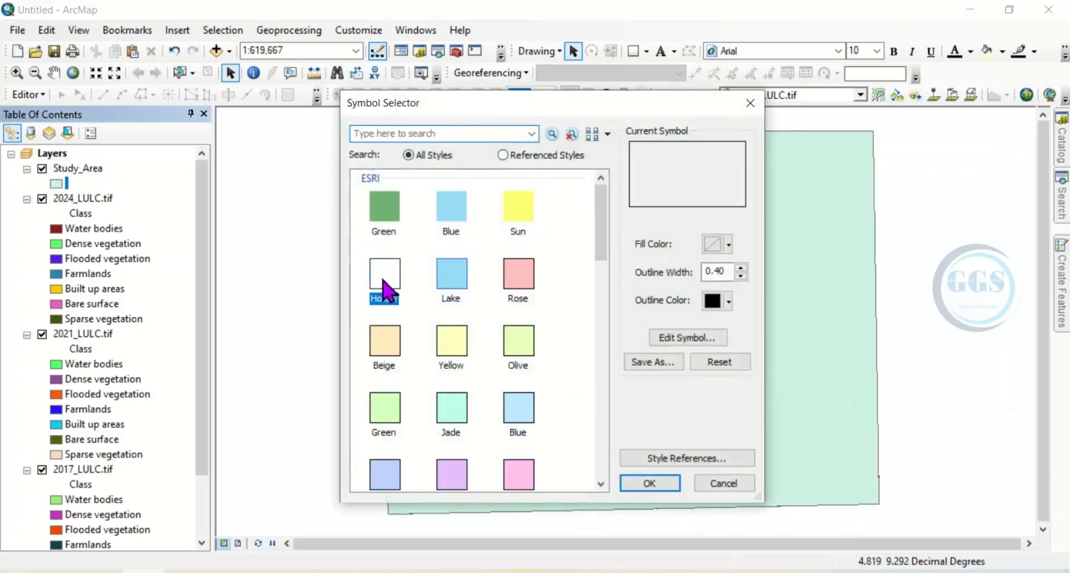
click(740, 268)
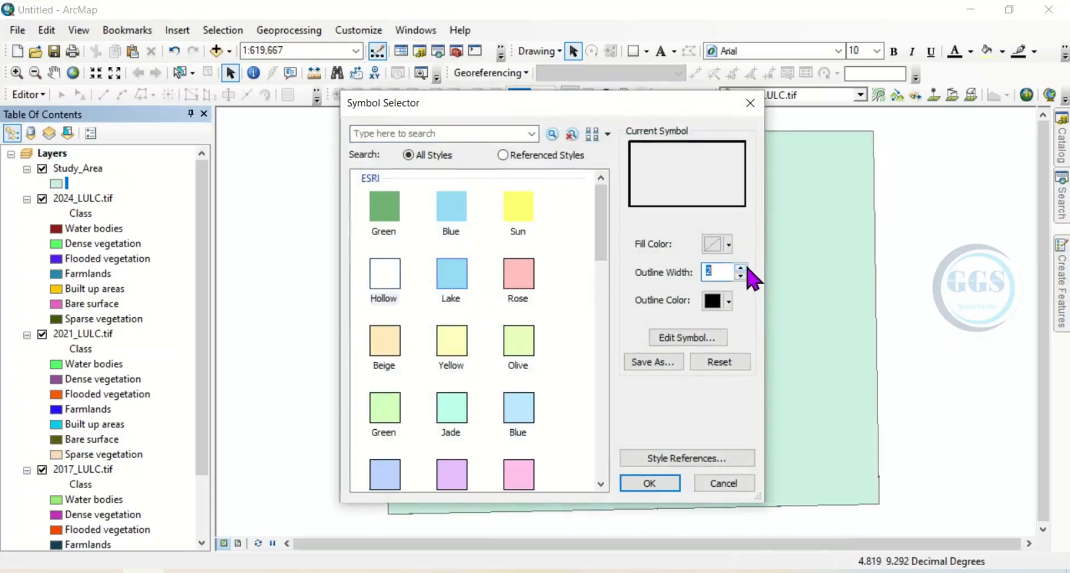
click(652, 482)
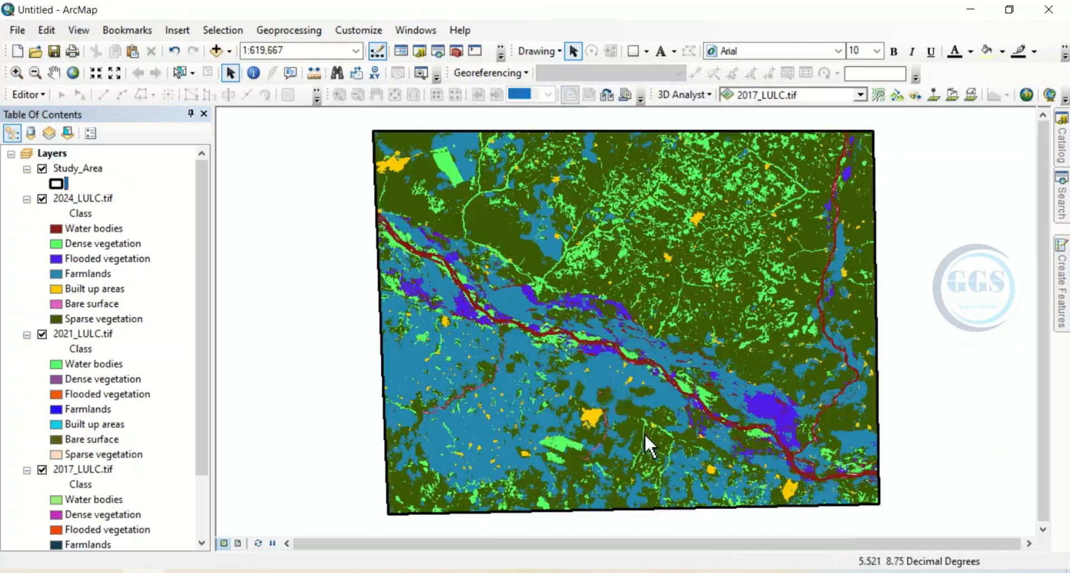
click(42, 168)
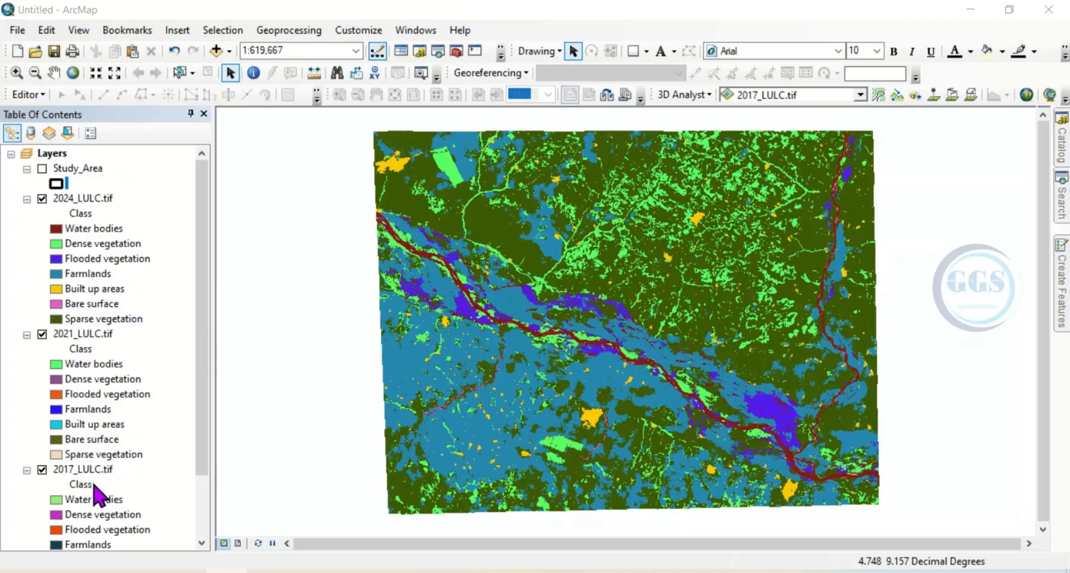
- In the 2024_LULC.tif layer's symbology, colour water bodies blue and sparse vegetation bright green
right_click(83, 200)
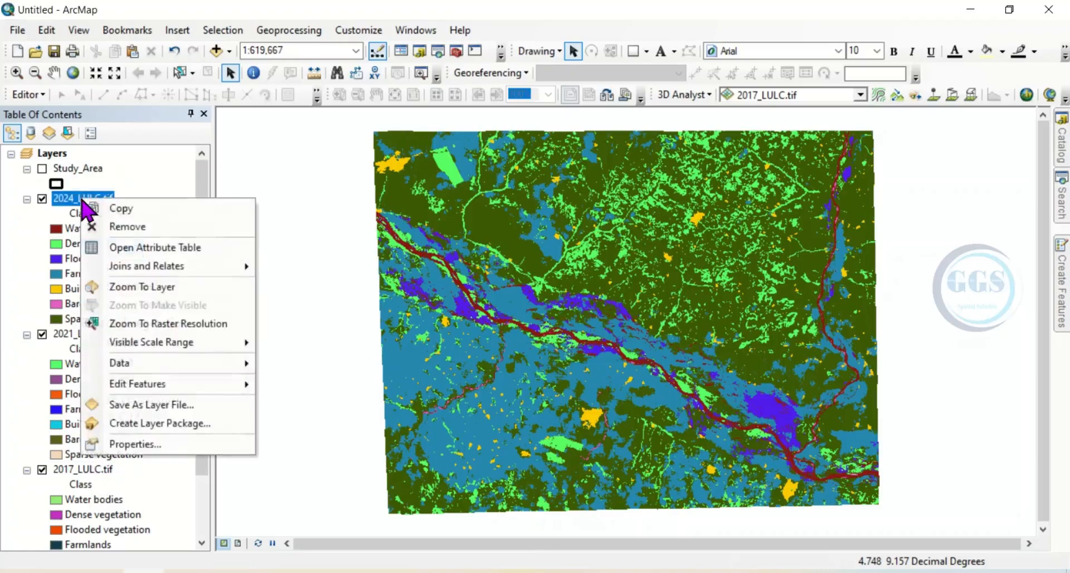
click(135, 444)
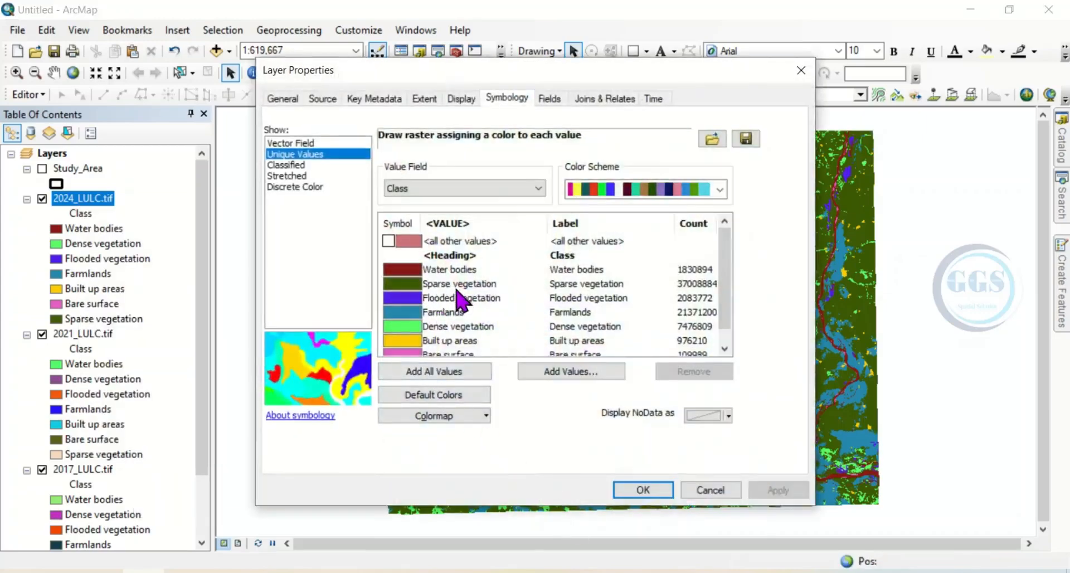
click(408, 270)
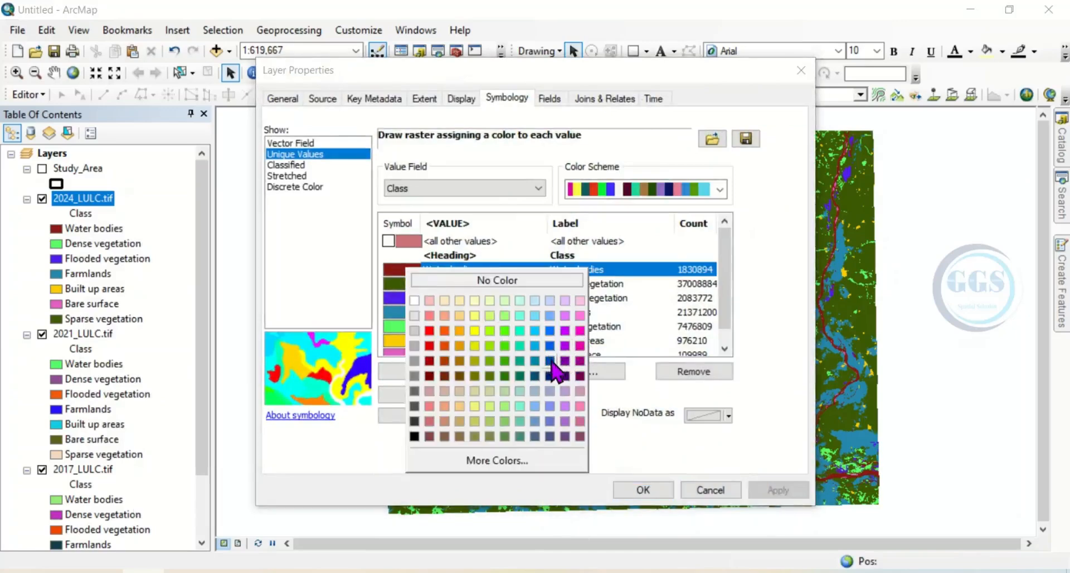
click(550, 346)
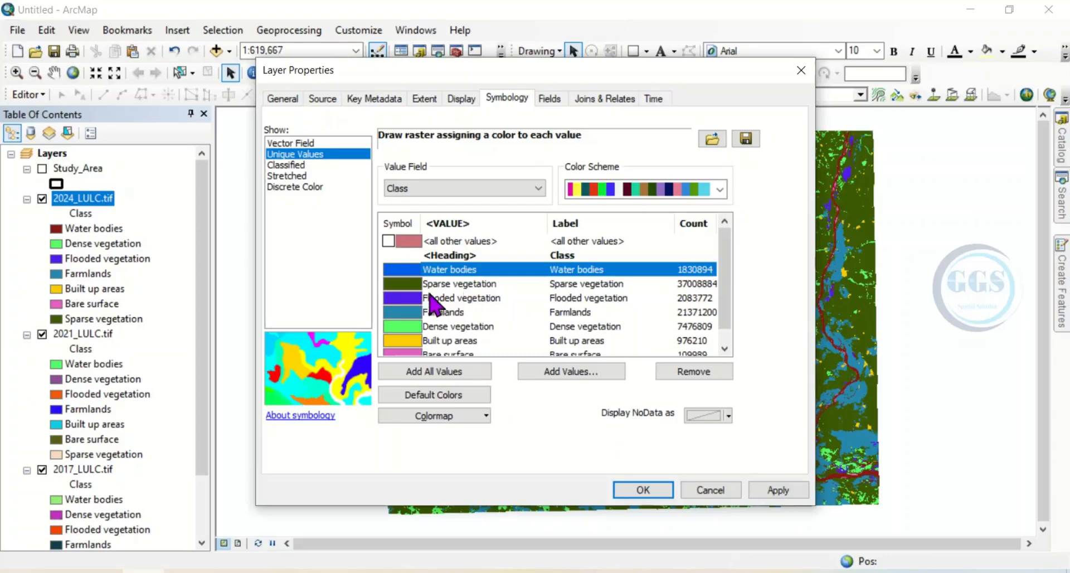
click(407, 285)
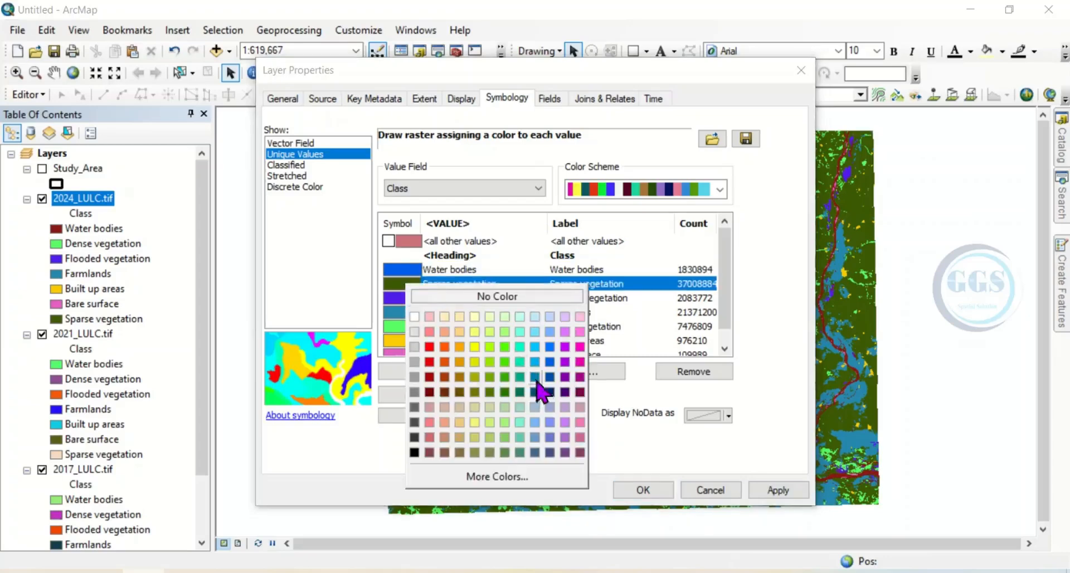
click(505, 363)
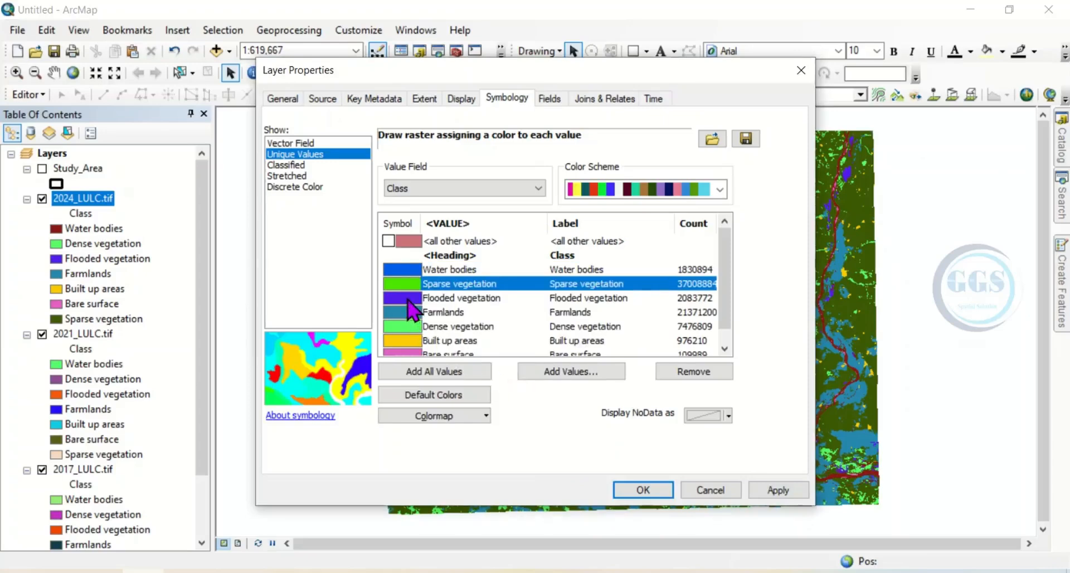
- Colour the 2024 flooded vegetation class turquoise and the farmlands class light orange
click(407, 300)
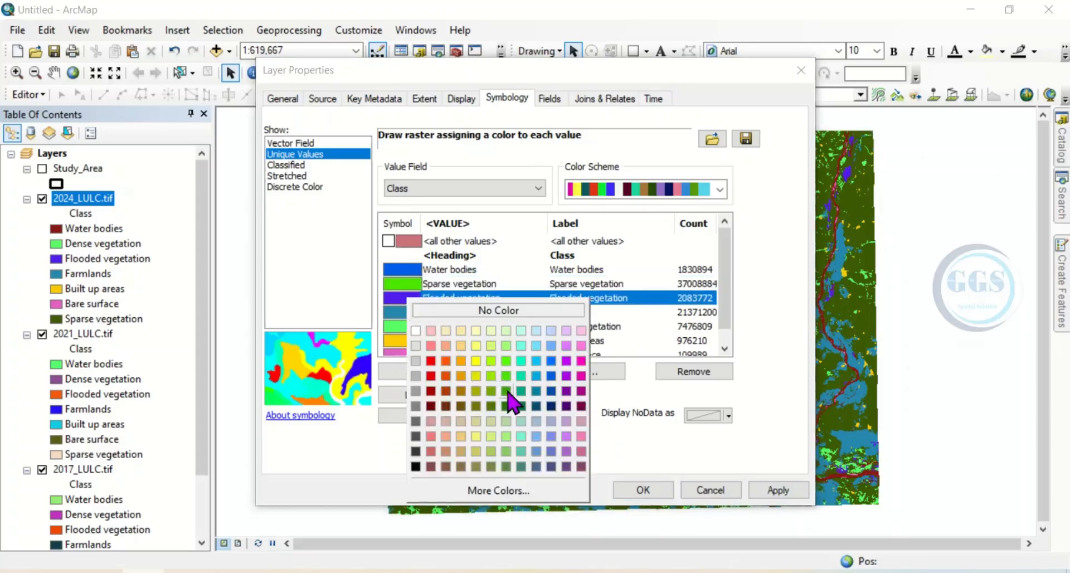
click(521, 361)
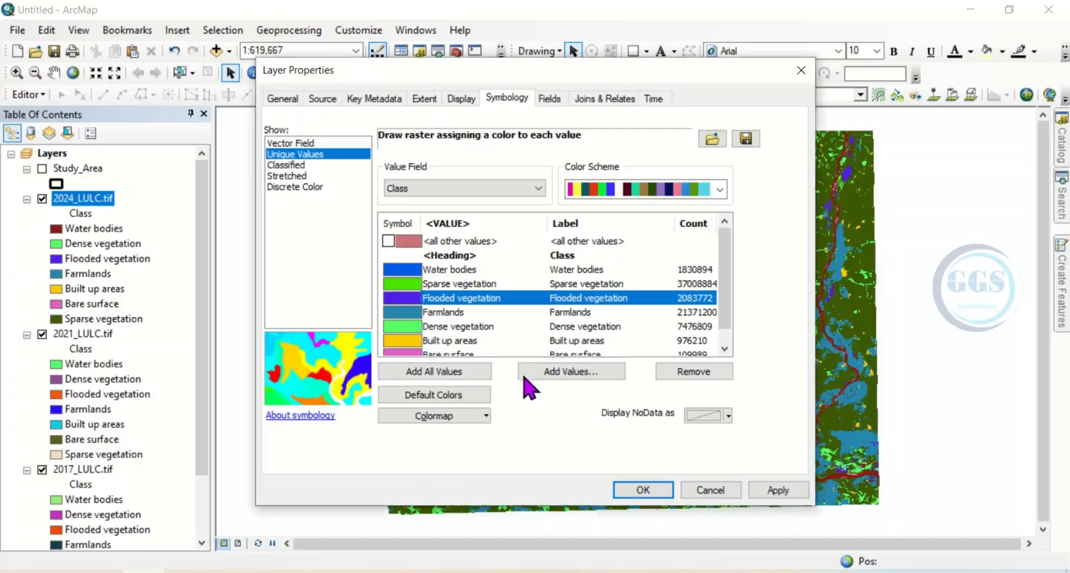
click(412, 313)
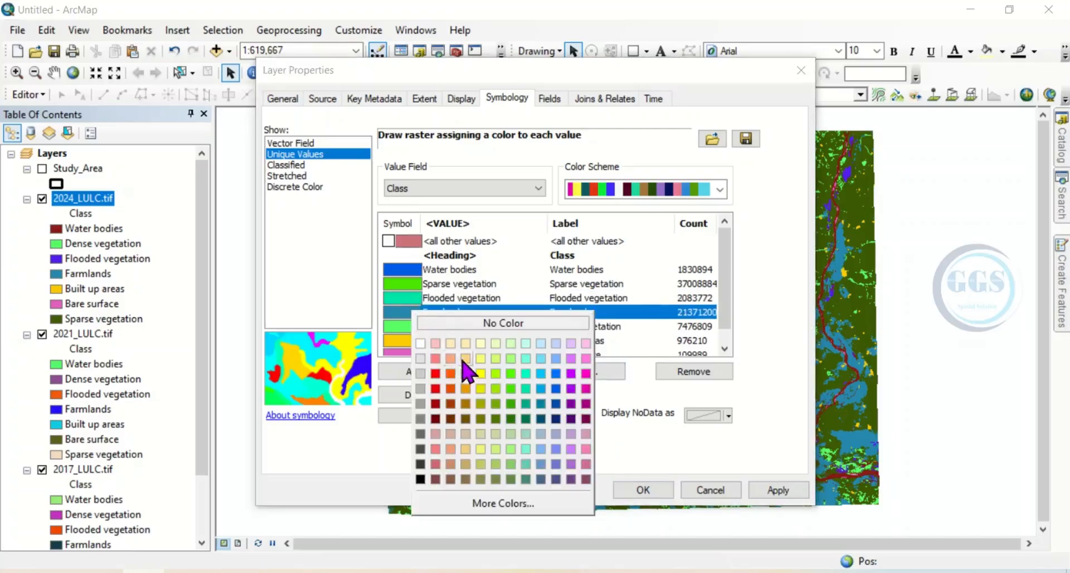
click(463, 359)
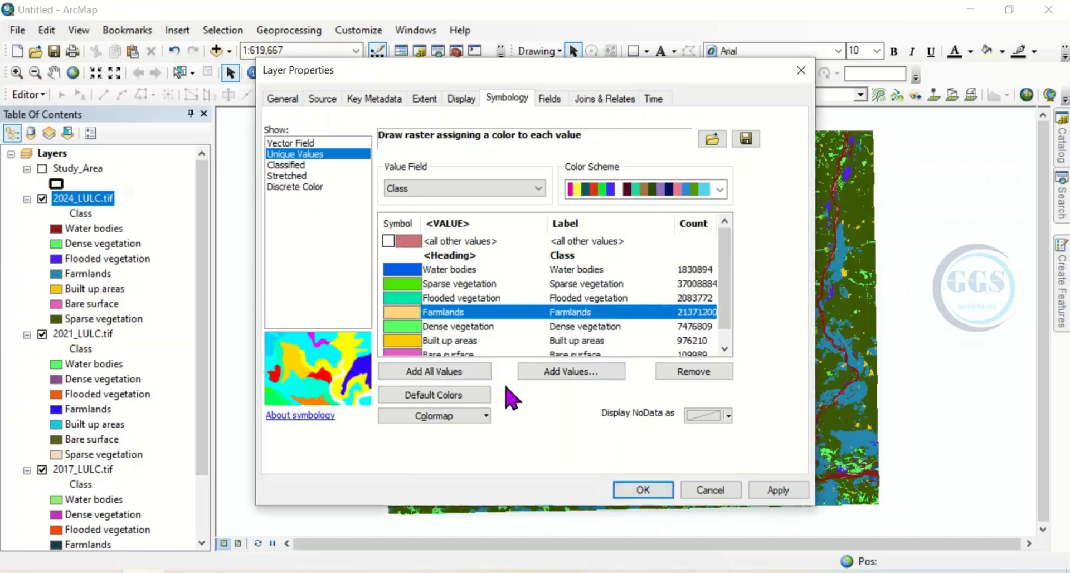
- Colour the 2024 dense vegetation class dark green and the built up areas class red
click(412, 327)
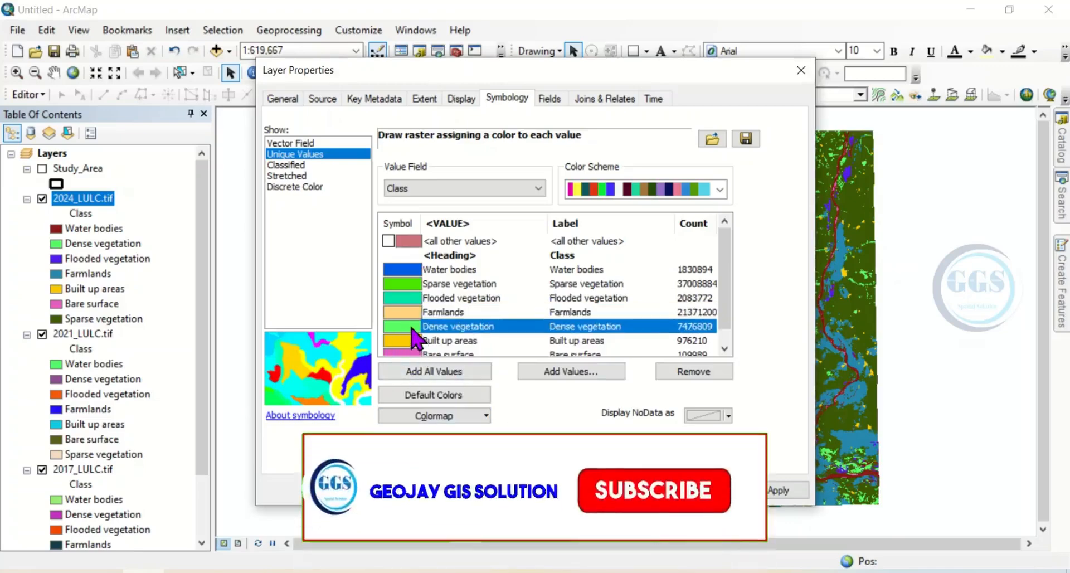
click(412, 329)
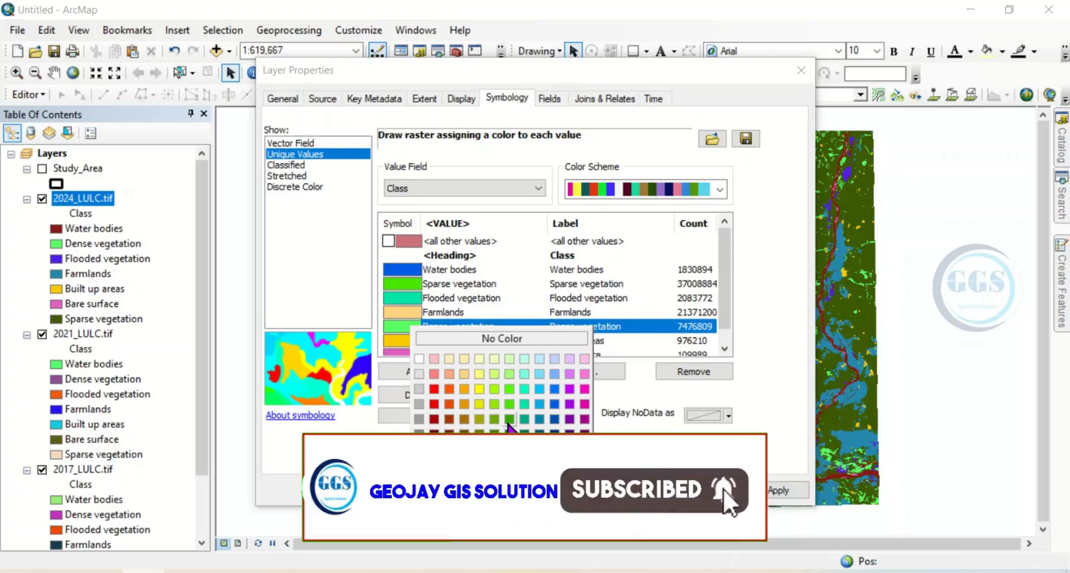
click(508, 426)
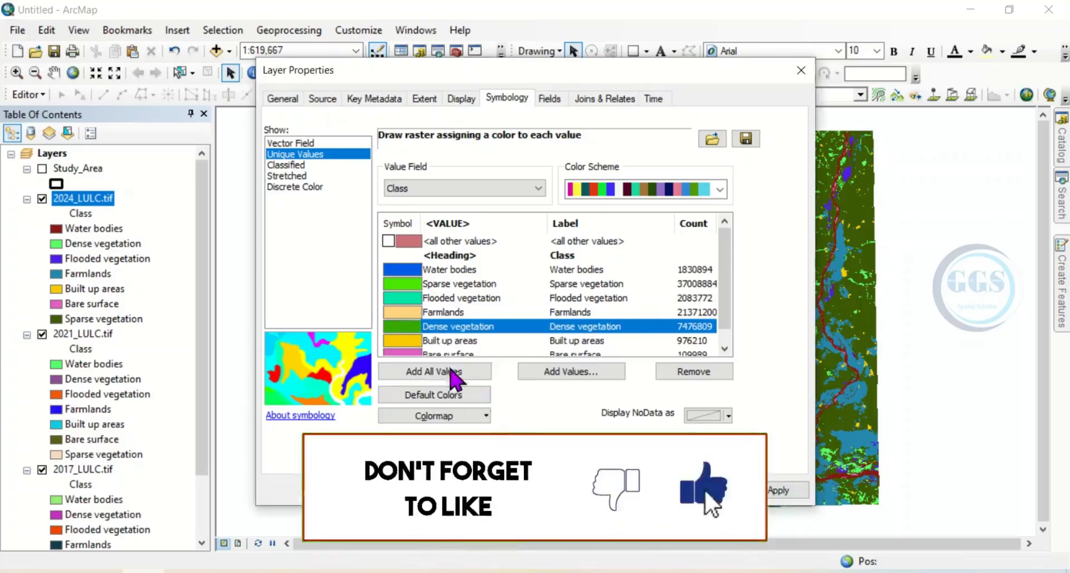
click(402, 341)
click(403, 340)
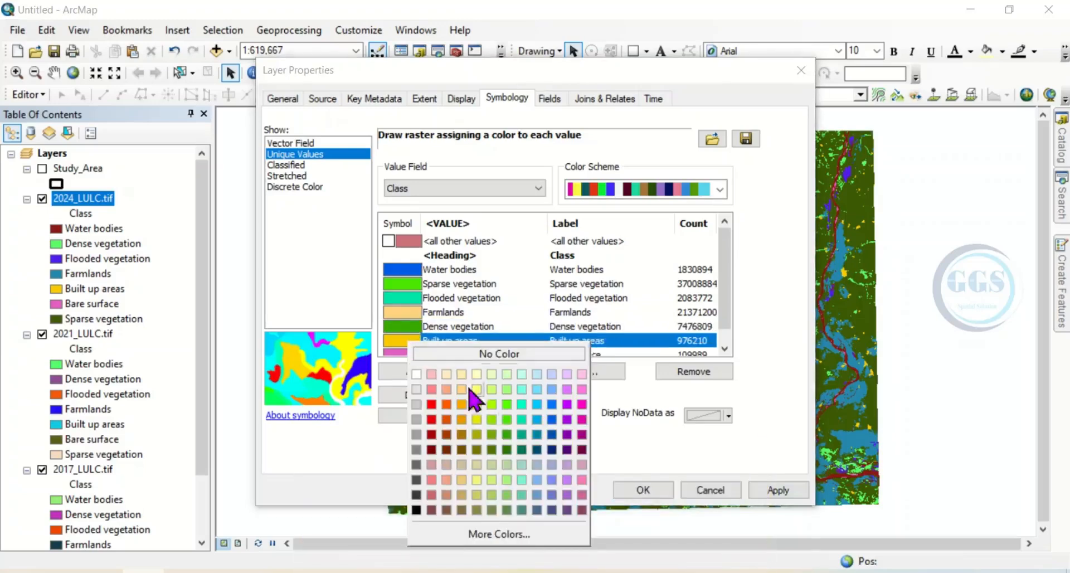
click(432, 416)
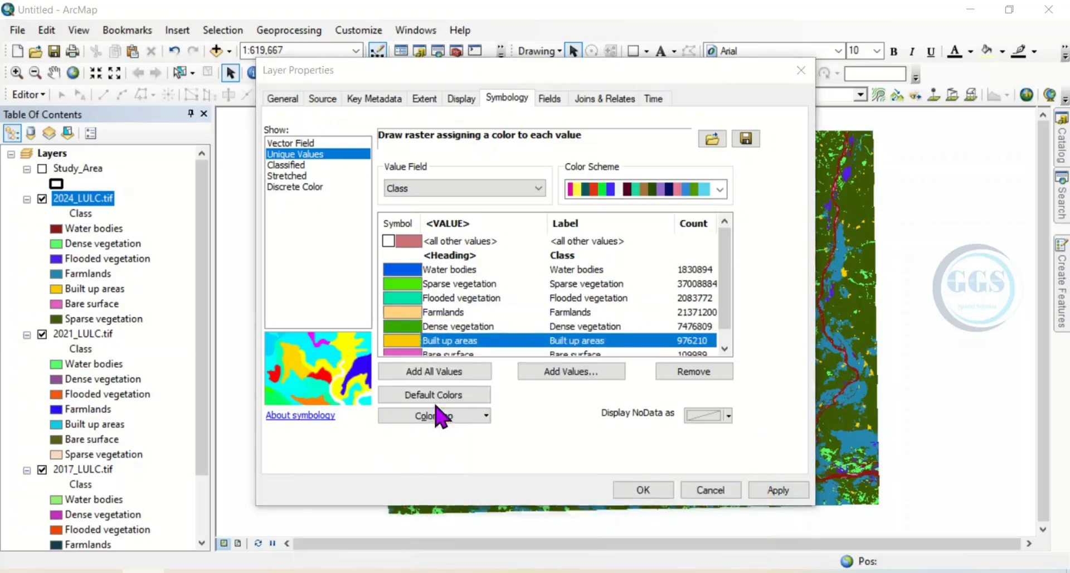
- Colour the 2024 bare surface class grey and apply the new symbology to the layer
click(725, 349)
click(402, 340)
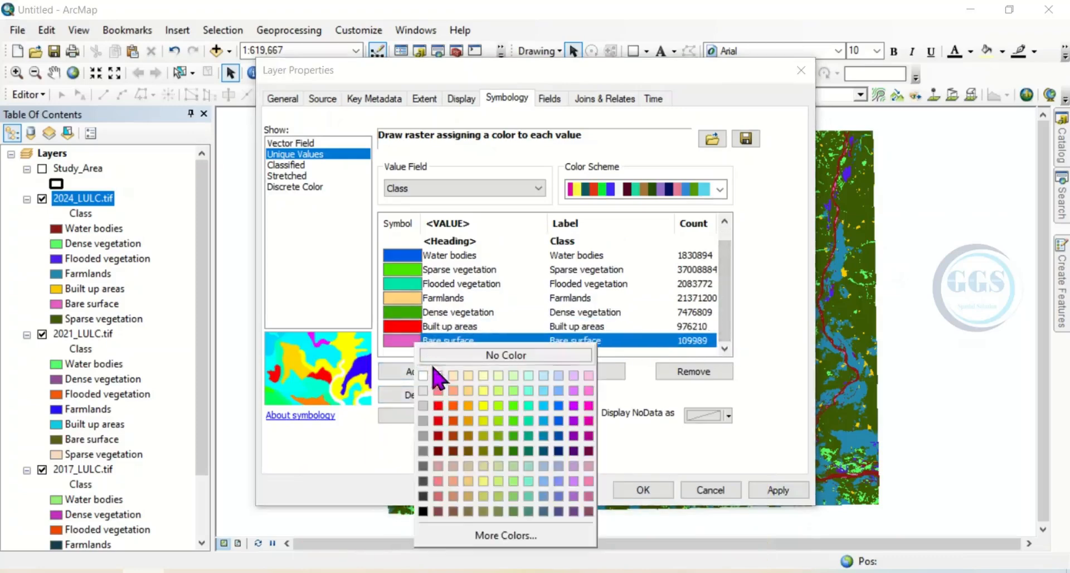
click(424, 436)
click(640, 495)
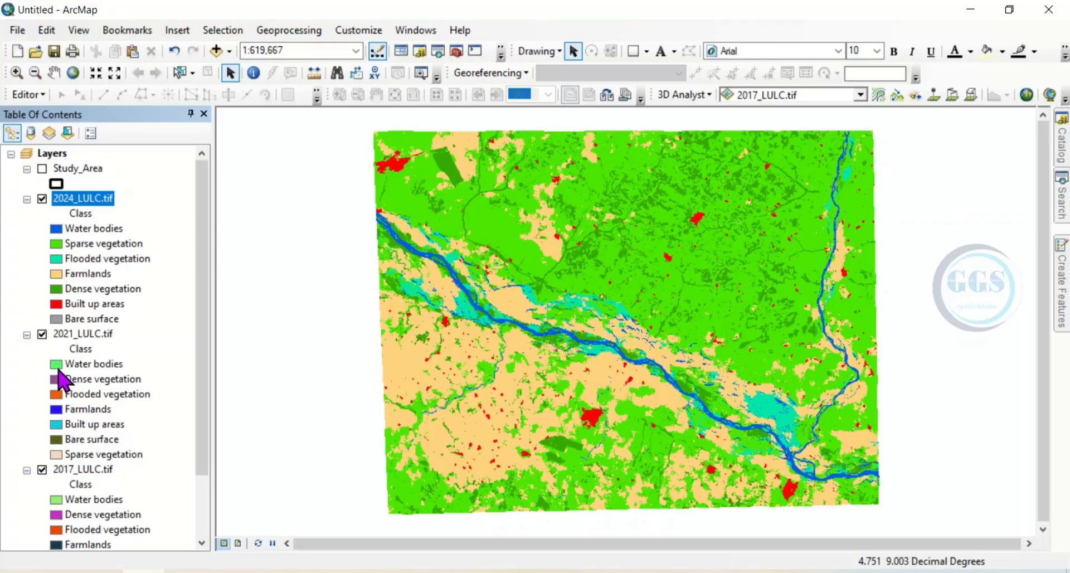
- In the 2021_LULC.tif layer's symbology, colour water bodies blue and sparse vegetation bright green
right_click(83, 334)
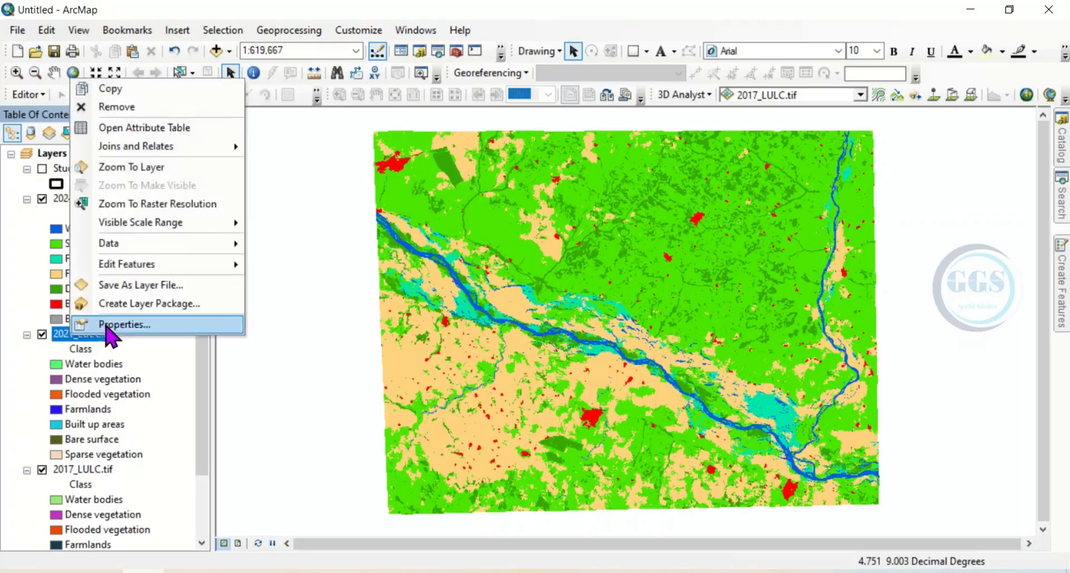
click(108, 323)
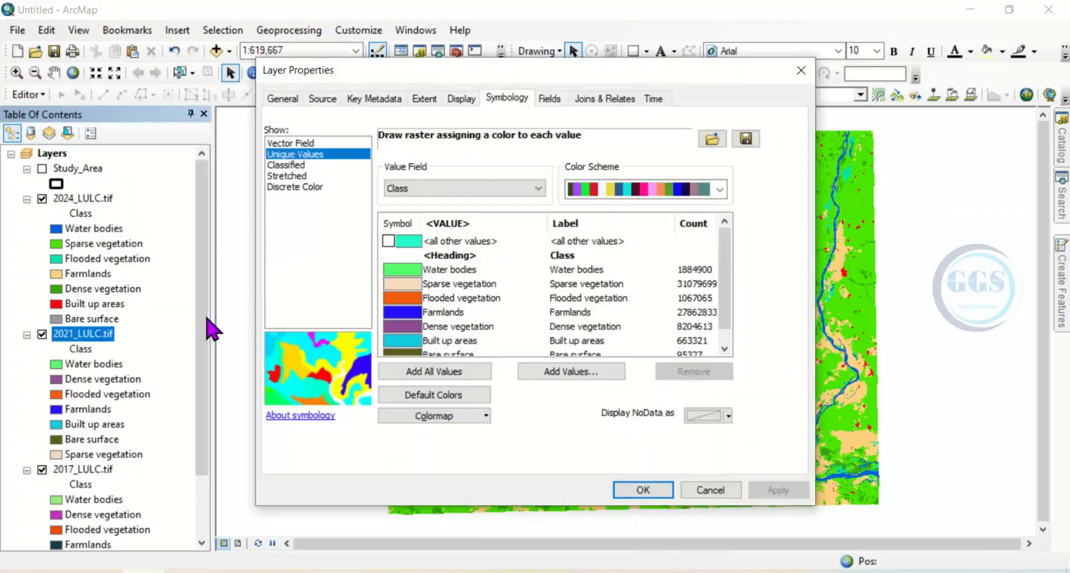
click(407, 269)
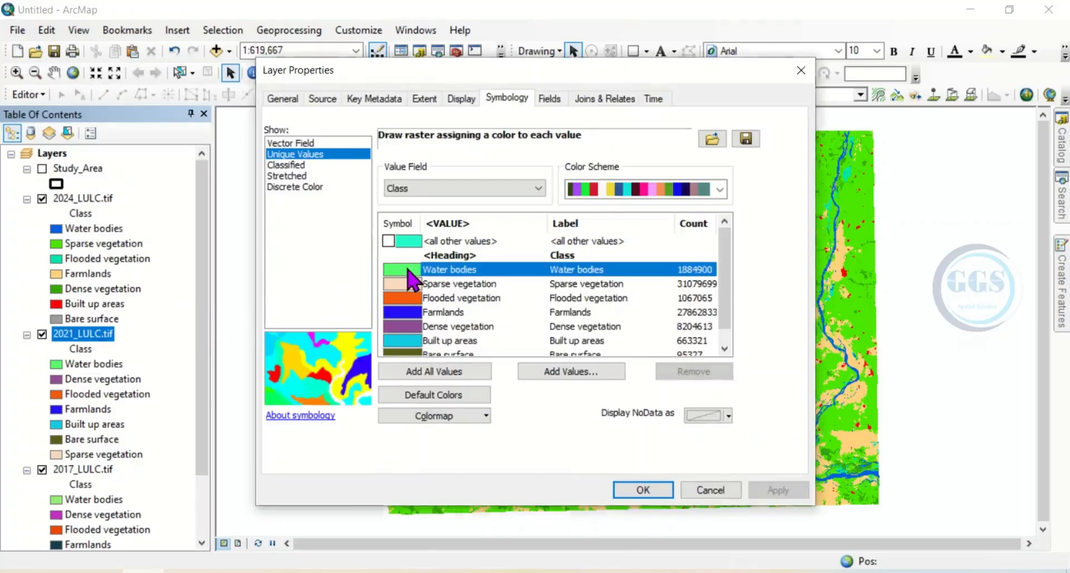
click(553, 350)
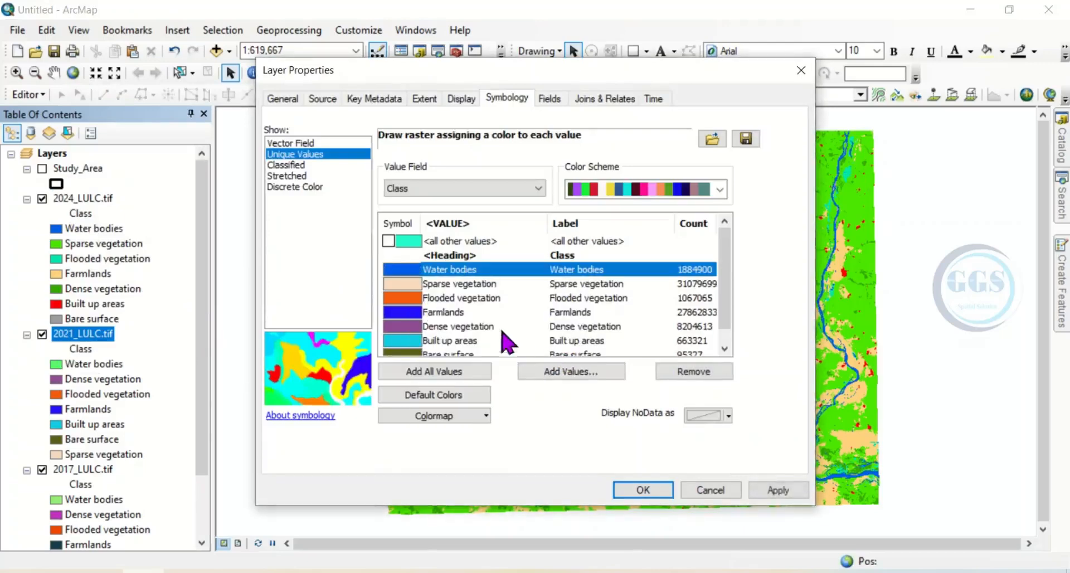
click(415, 284)
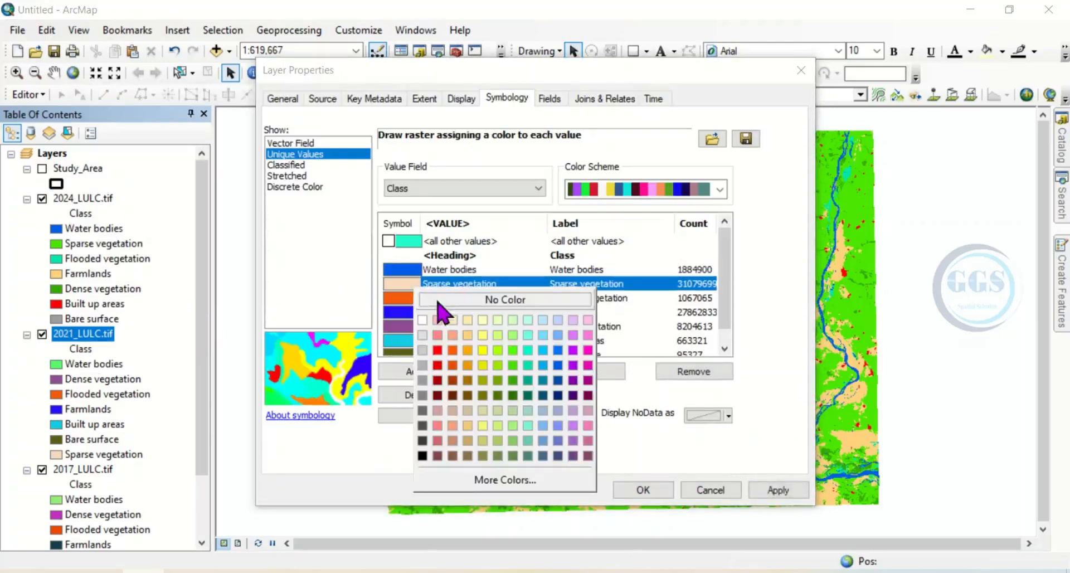
click(513, 365)
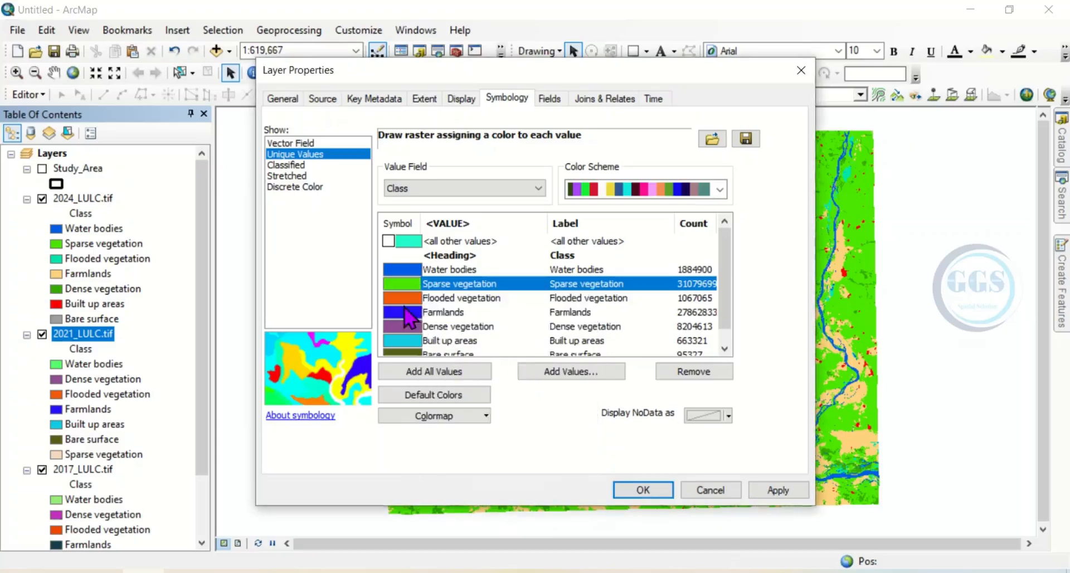
- Colour the 2021 flooded vegetation class turquoise and the farmlands class light orange
click(402, 298)
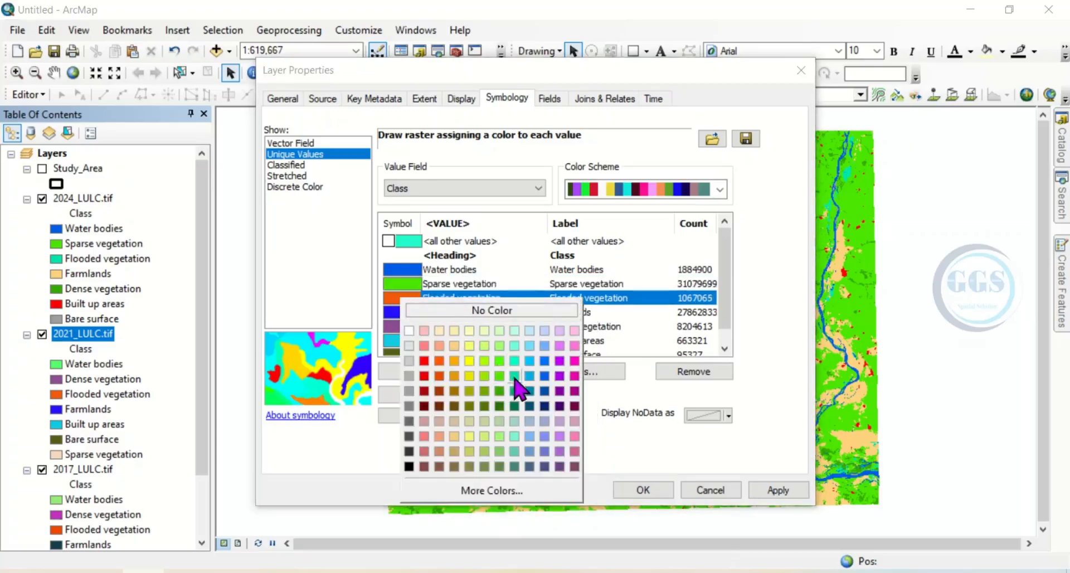
click(513, 376)
click(415, 315)
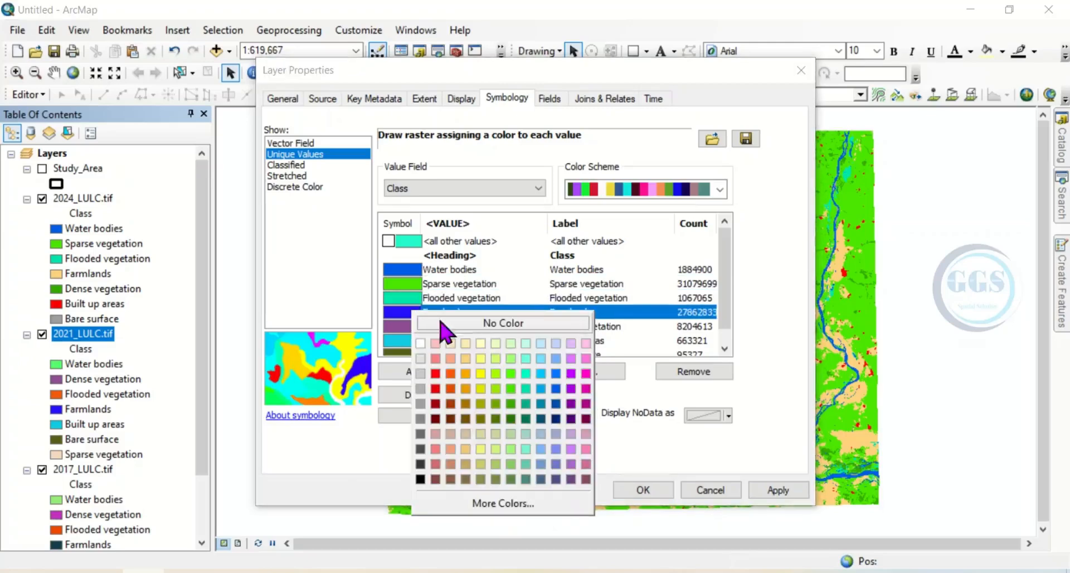
click(466, 359)
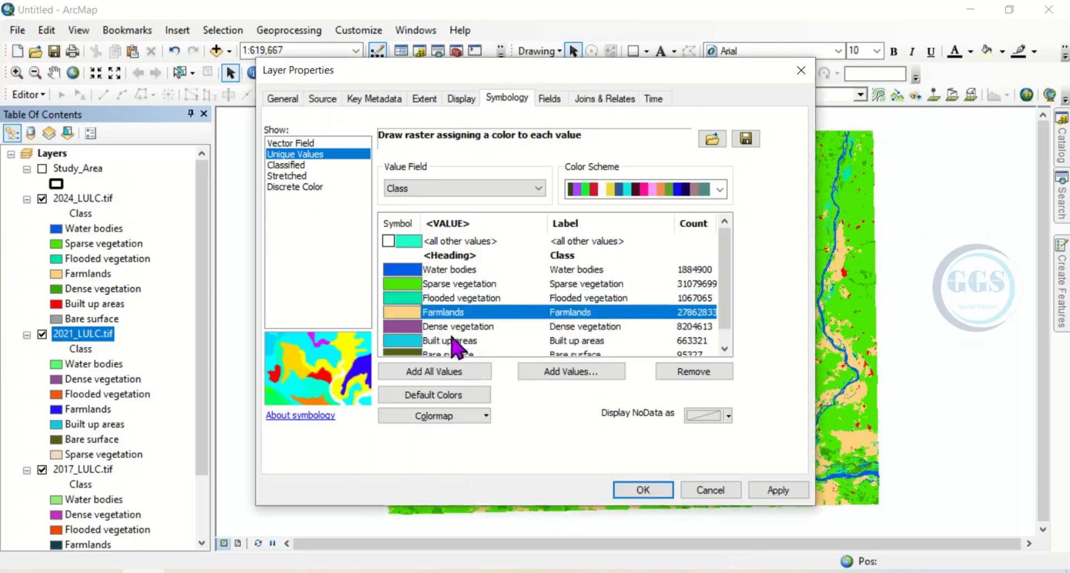
- Colour the 2021 dense vegetation class dark green and the built up areas class red
click(419, 327)
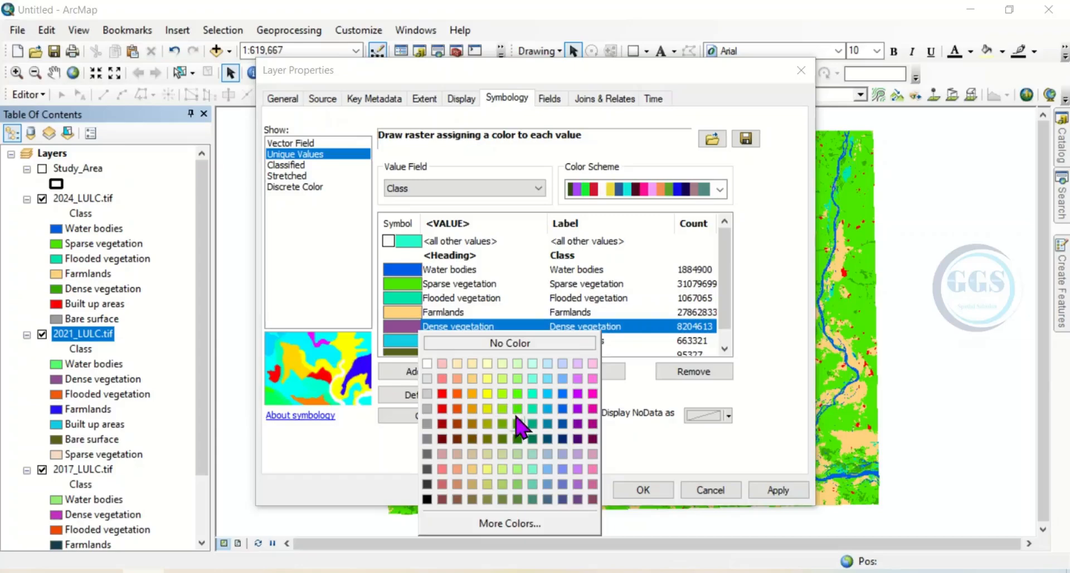
click(518, 424)
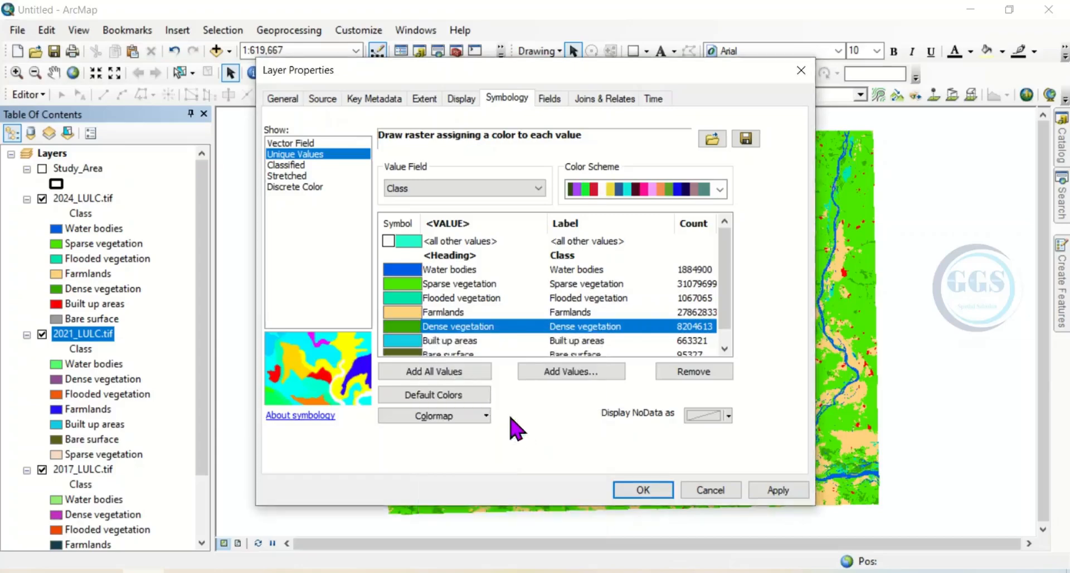
click(422, 346)
click(445, 411)
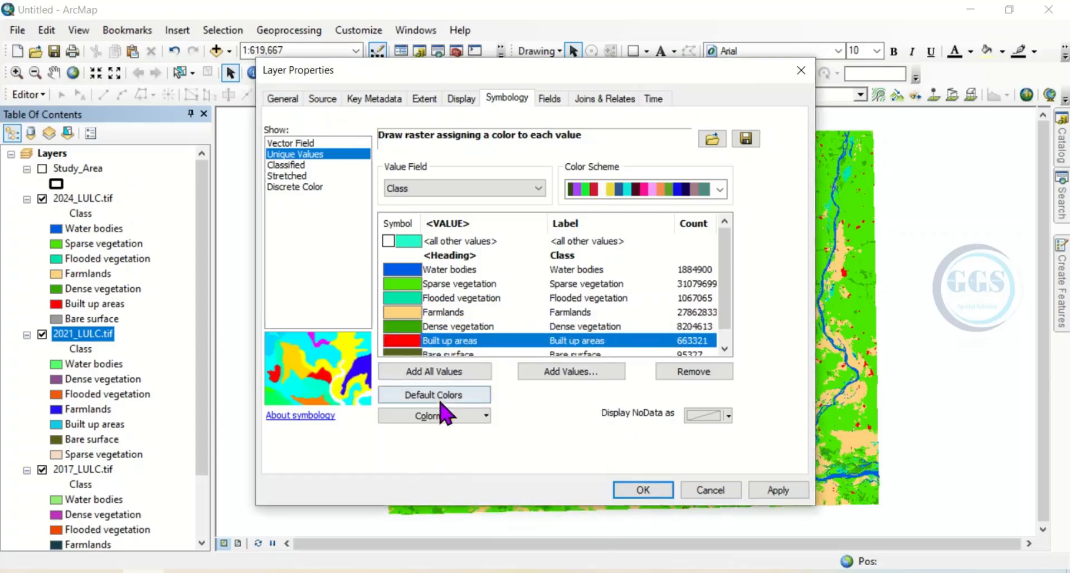
- Colour the 2021 bare surface class grey and apply the new symbology to the layer
click(725, 348)
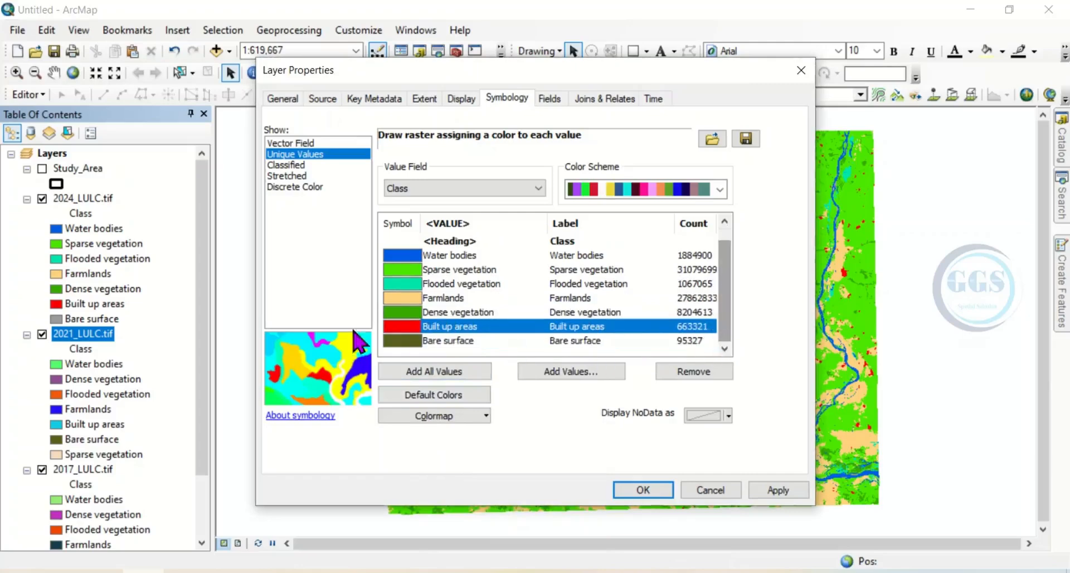
click(403, 342)
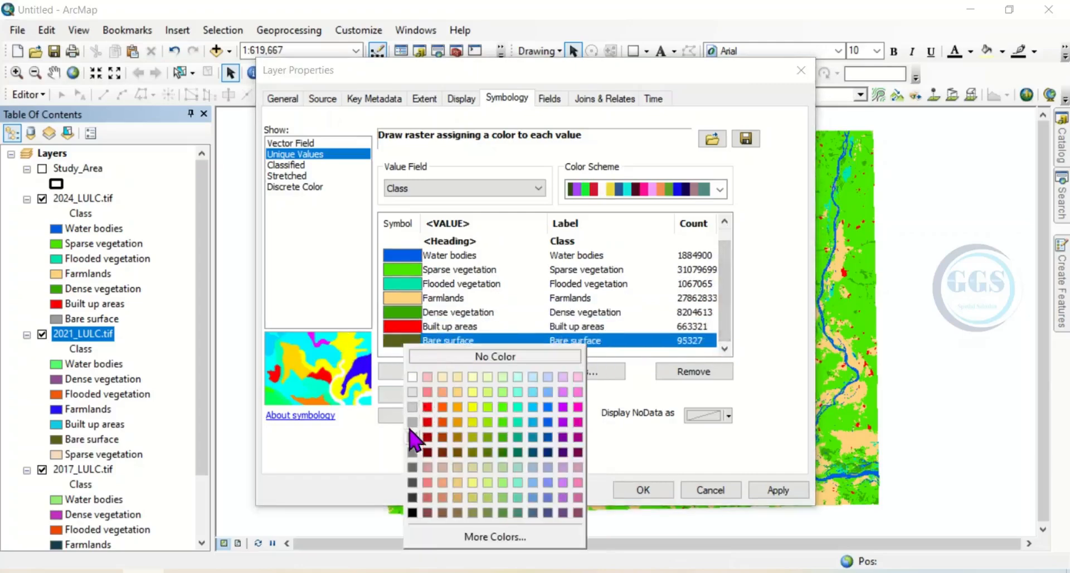
click(413, 438)
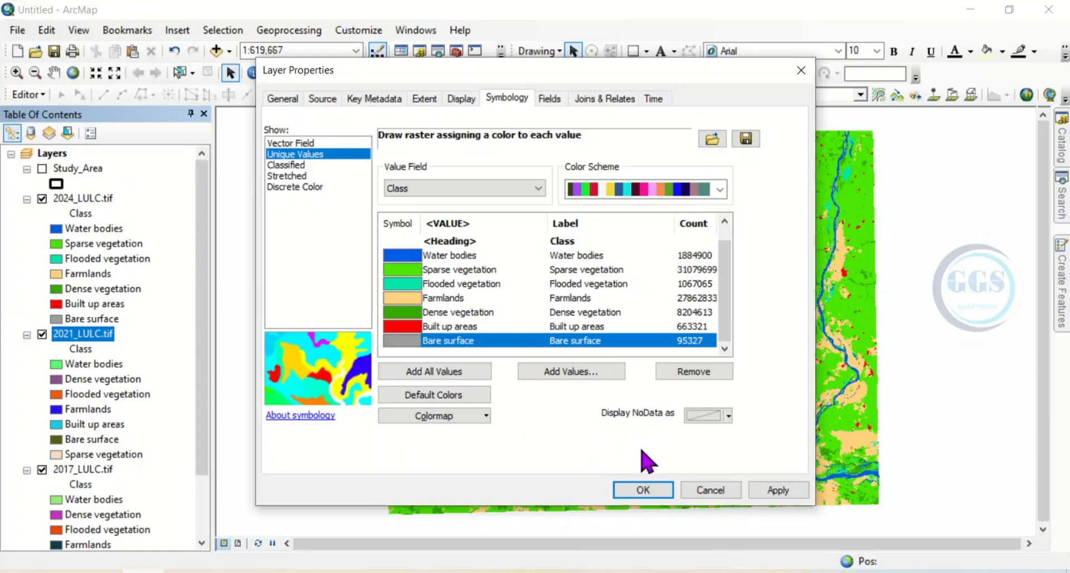
click(640, 490)
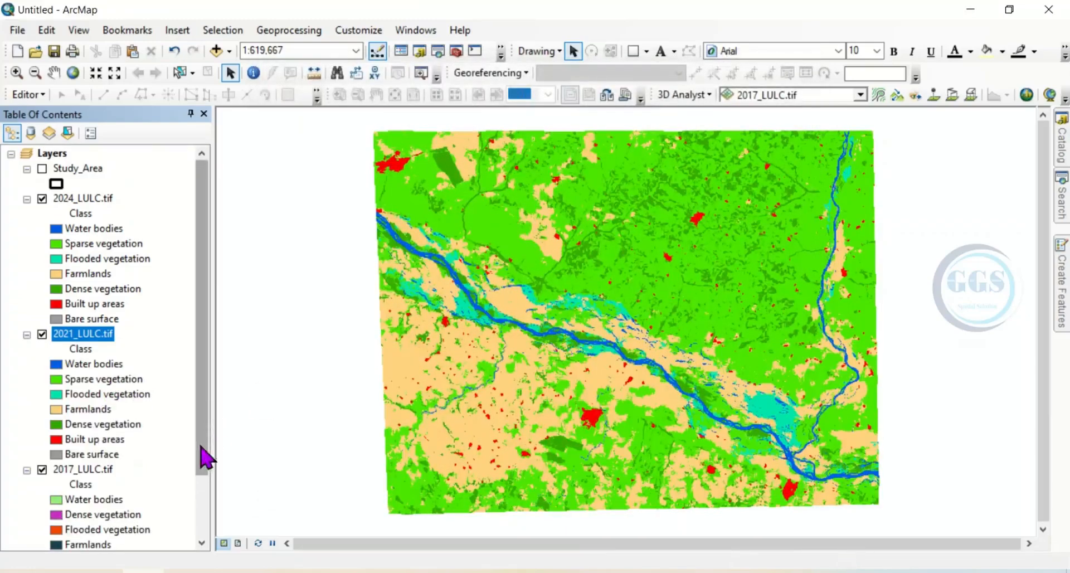
- In the 2017_LULC.tif layer's symbology, colour water bodies blue and sparse vegetation bright green
click(203, 489)
right_click(72, 396)
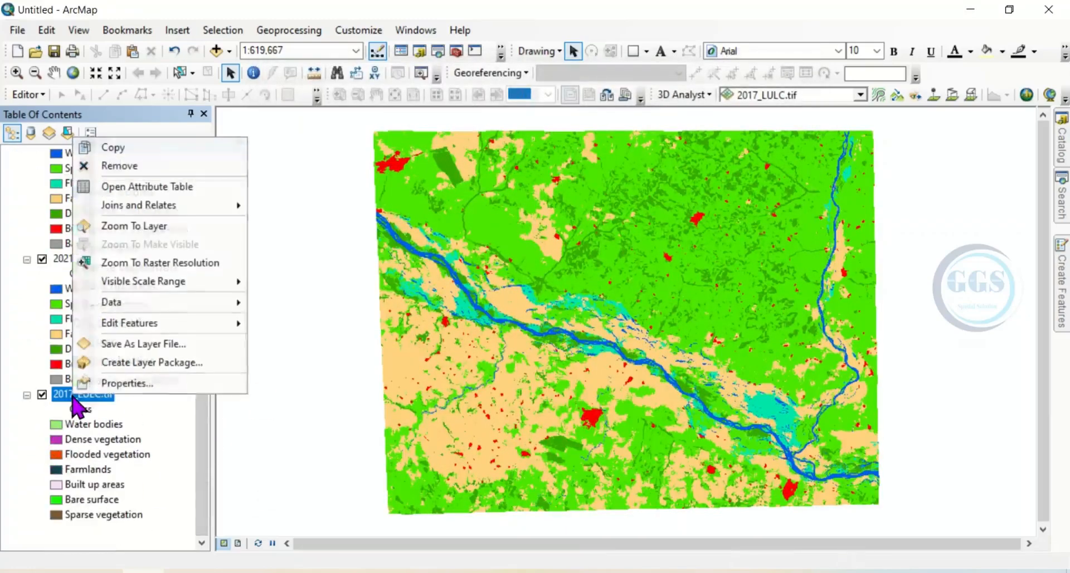
click(117, 383)
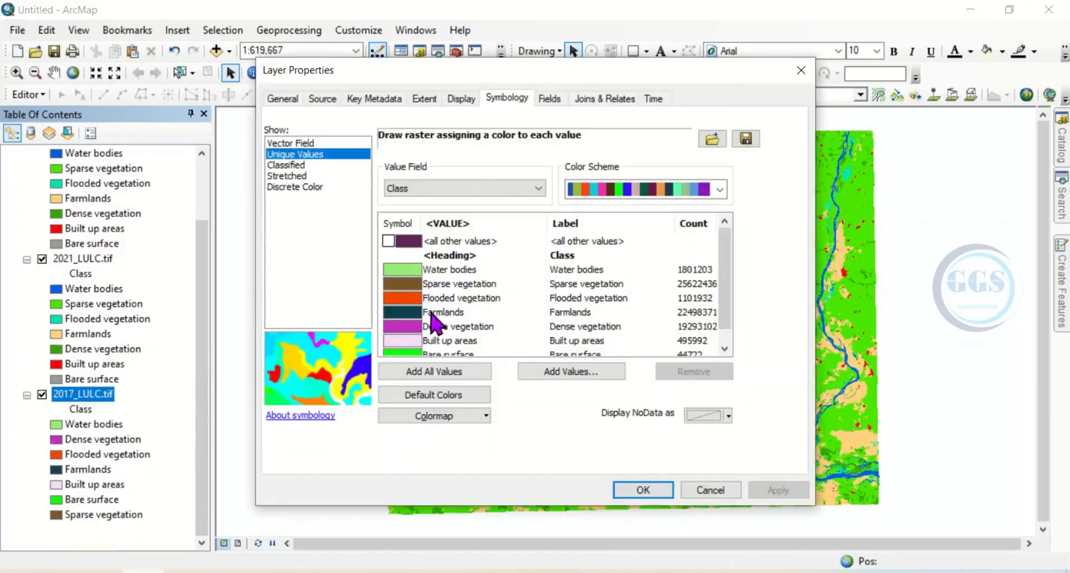
click(411, 274)
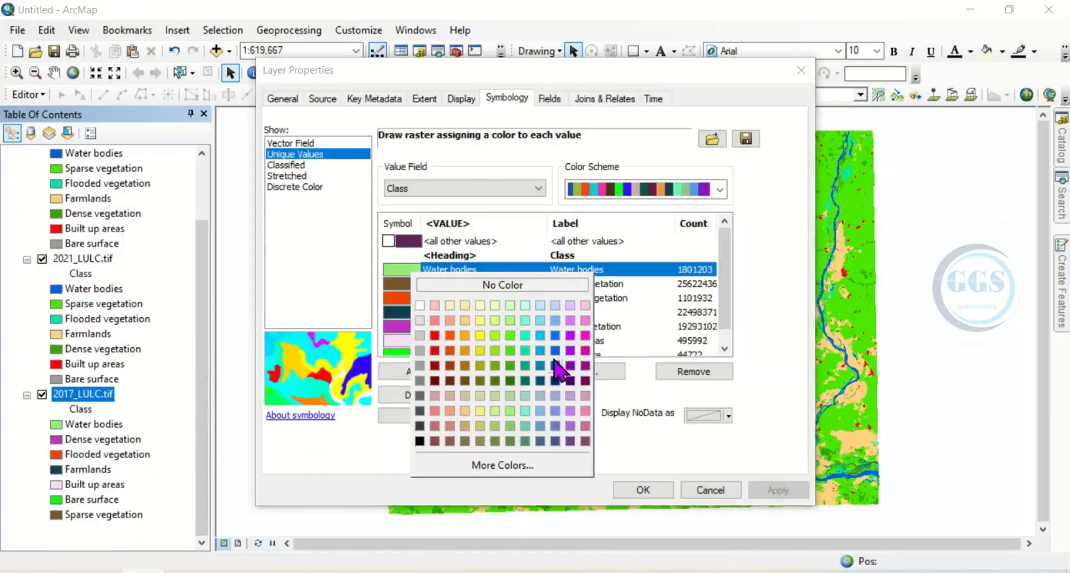
click(558, 354)
click(410, 285)
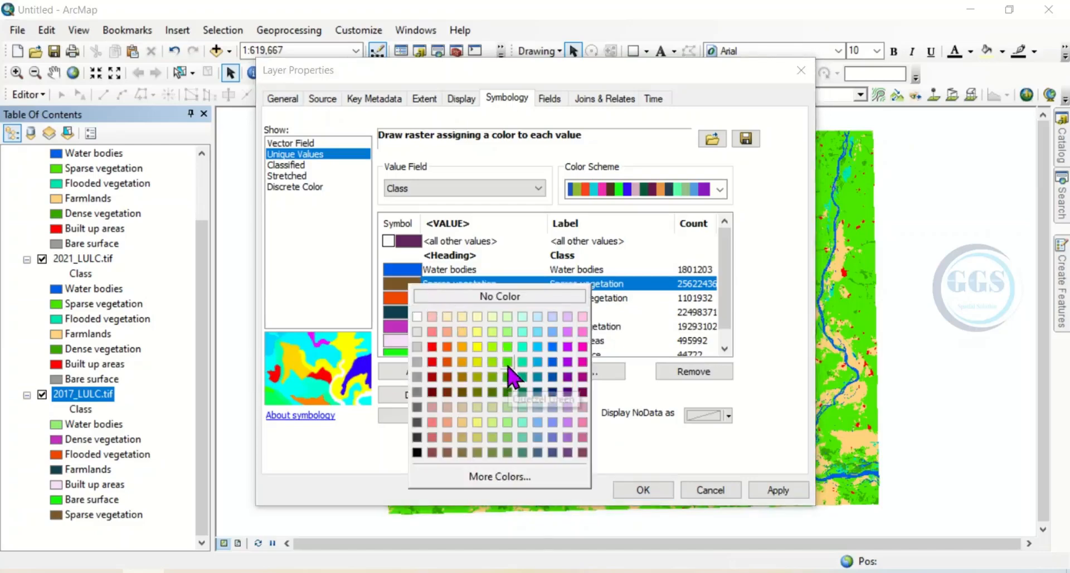
click(507, 363)
- Colour the 2017 flooded vegetation class turquoise and the farmlands class light orange
click(408, 303)
click(407, 305)
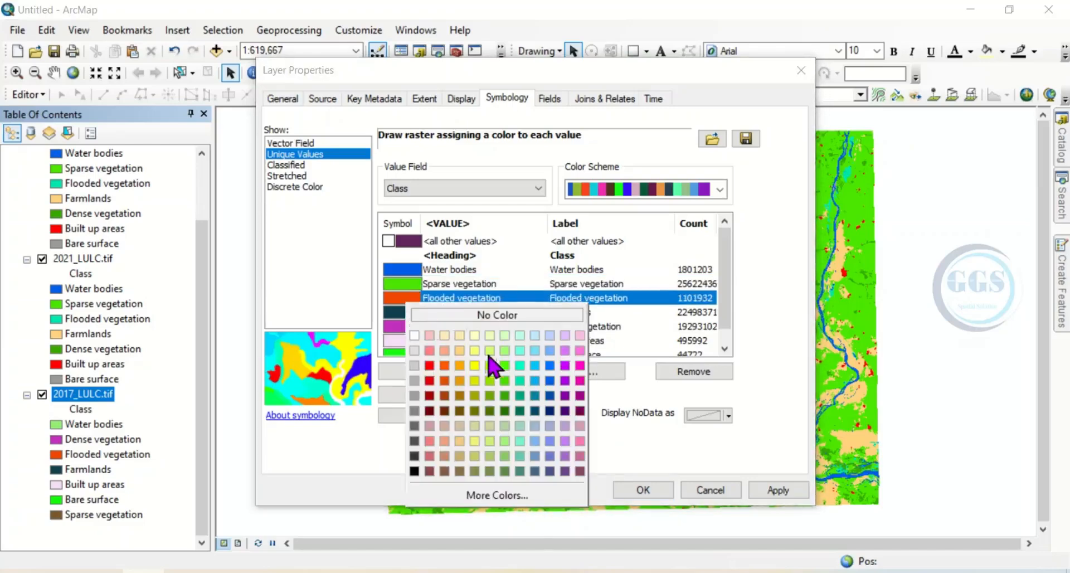
click(522, 381)
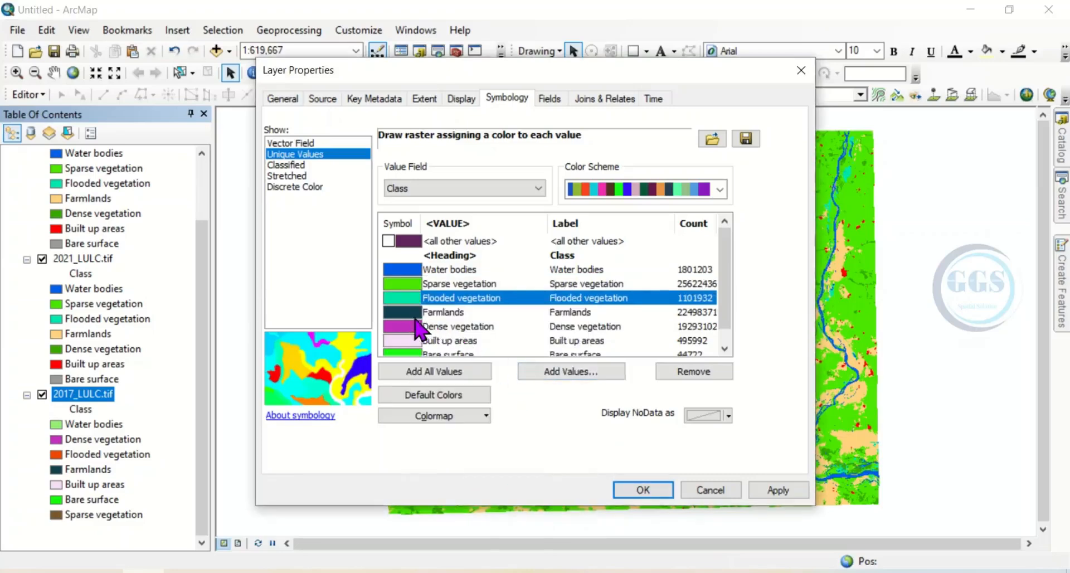
click(415, 316)
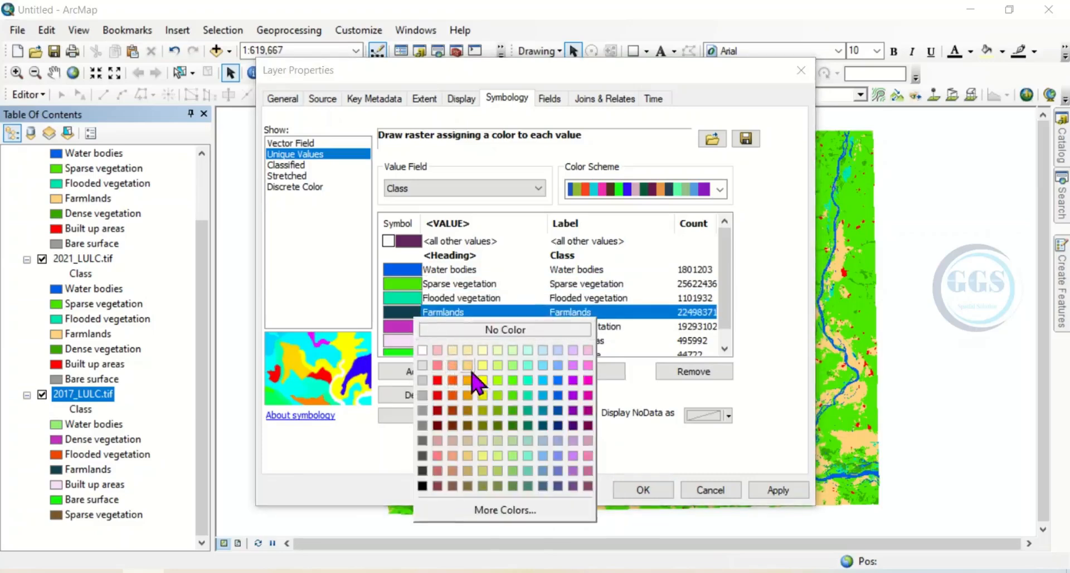
click(470, 366)
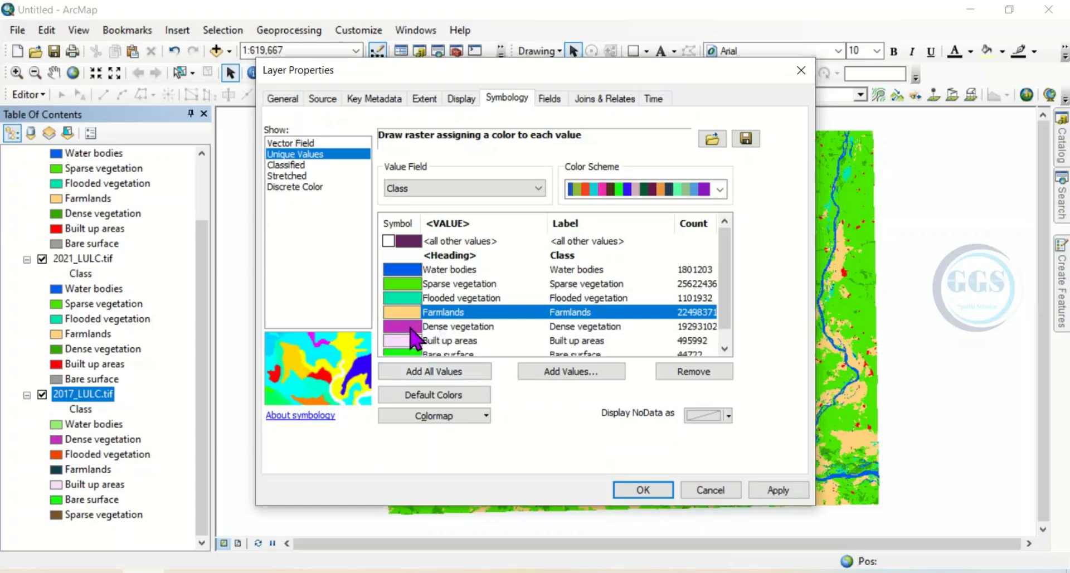
- Colour the 2017 dense vegetation class dark green and the built up areas class red
click(411, 327)
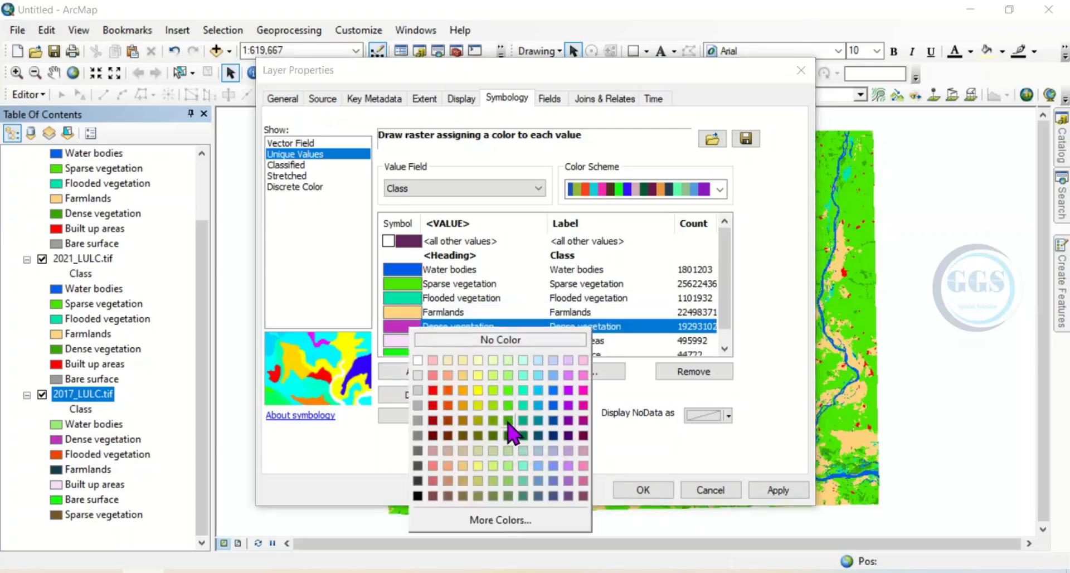
click(509, 421)
click(411, 340)
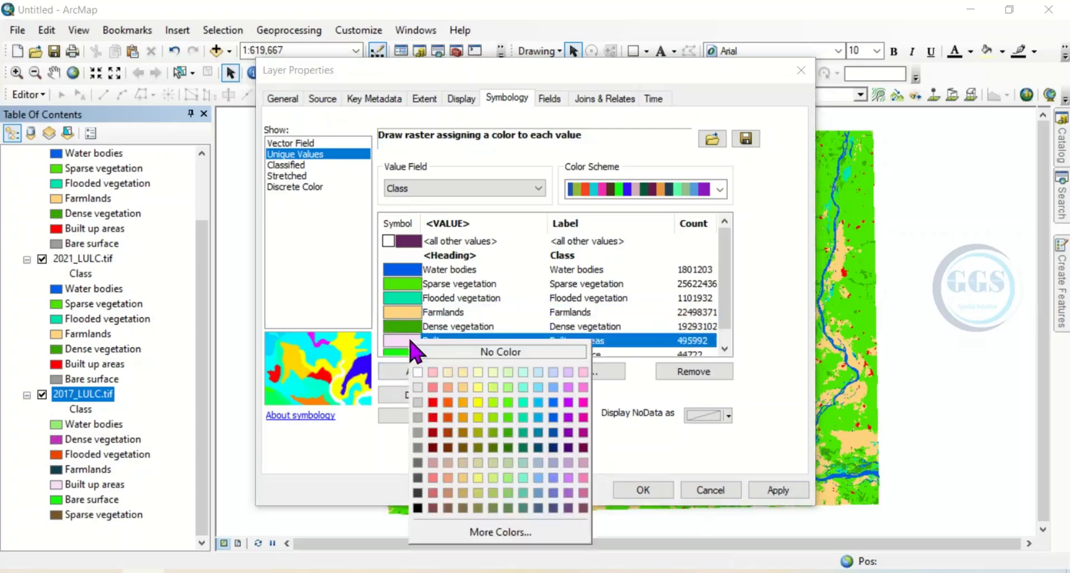
click(433, 403)
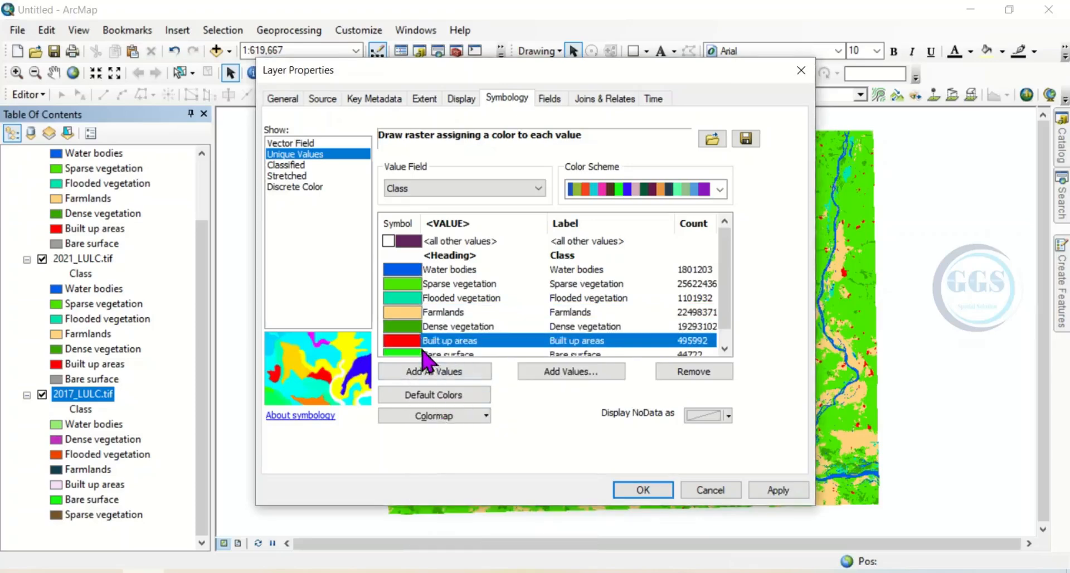
- Colour the 2017 bare surface class grey and apply the new symbology to the layer
click(418, 352)
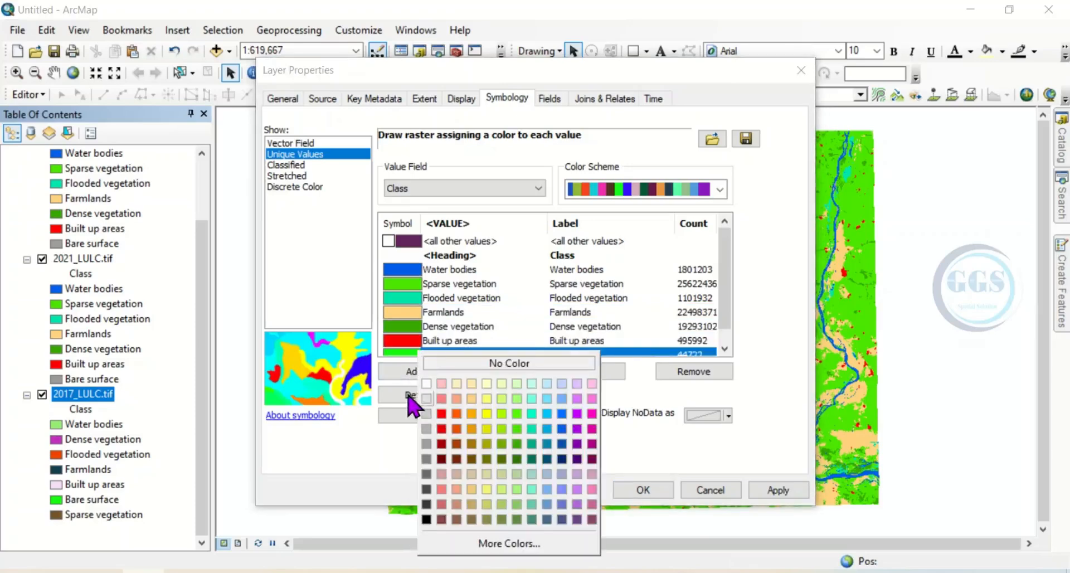
click(426, 444)
click(627, 492)
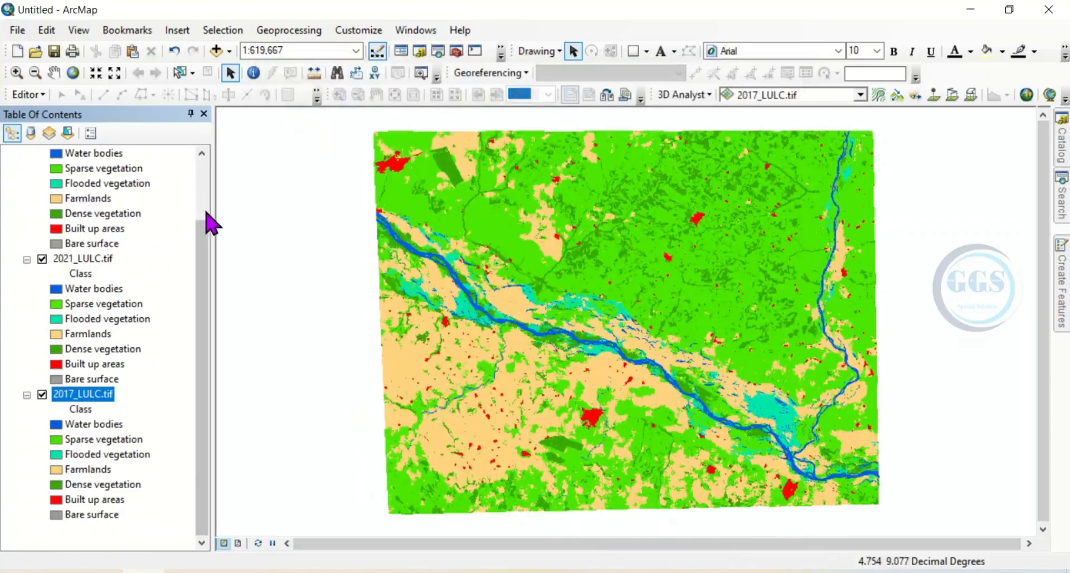
- Hide the 2024_LULC.tif layer to compare it with the 2021 raster beneath, and show it again
scroll(132, 226, up, 2)
click(42, 199)
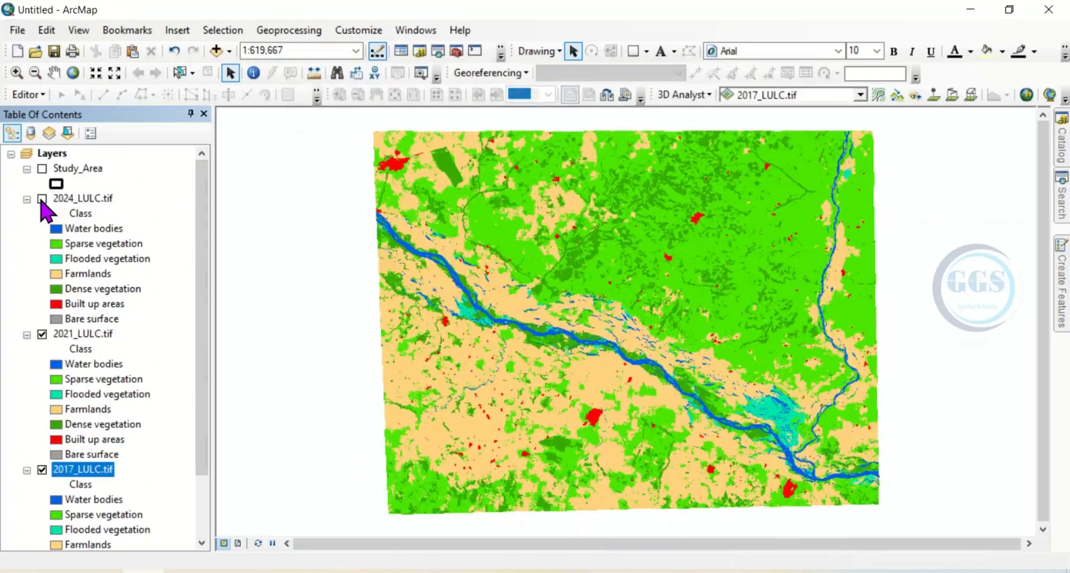
click(42, 200)
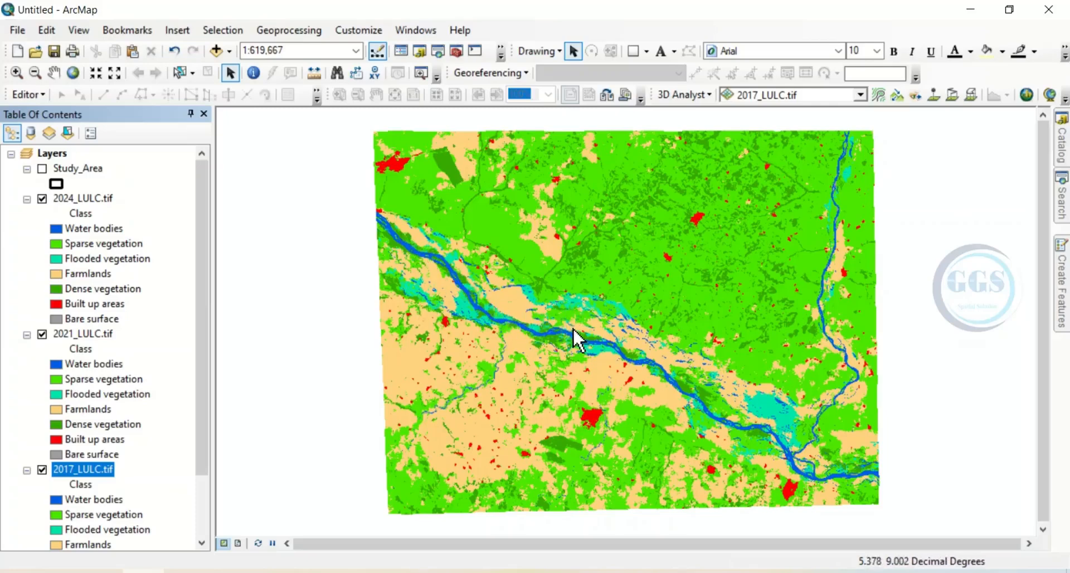
- Remove every class except Water bodies from the 2024_LULC.tif symbology and hide the 2021 and 2017 rasters
right_click(66, 203)
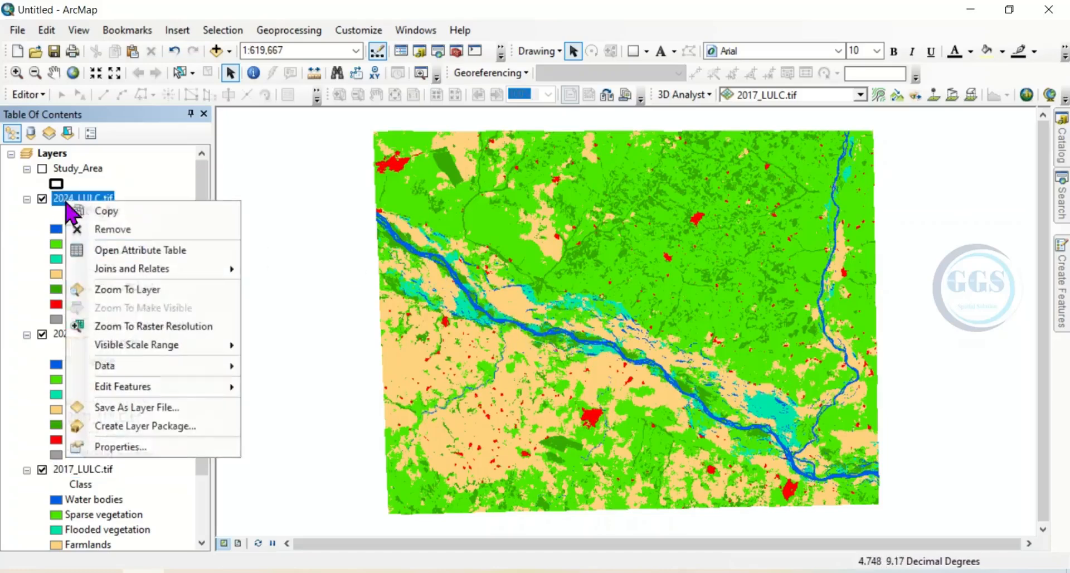
click(136, 448)
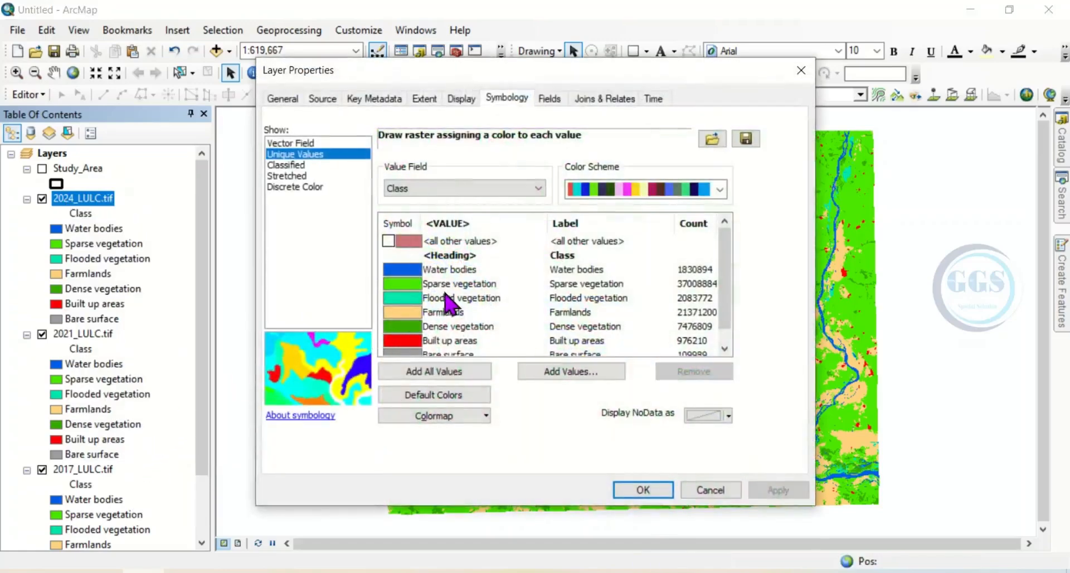
click(450, 285)
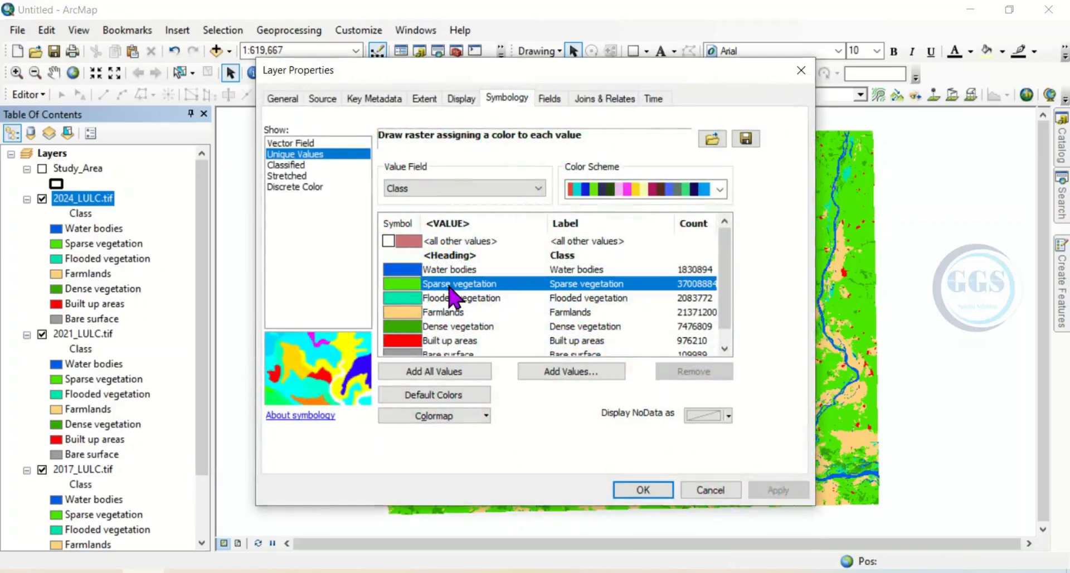
click(724, 347)
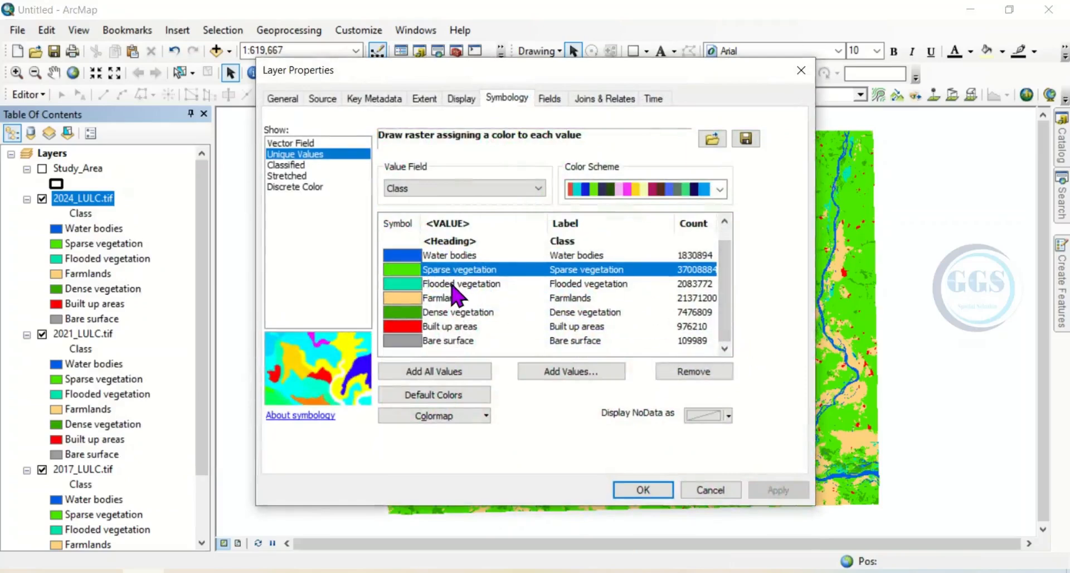
shift+click(451, 341)
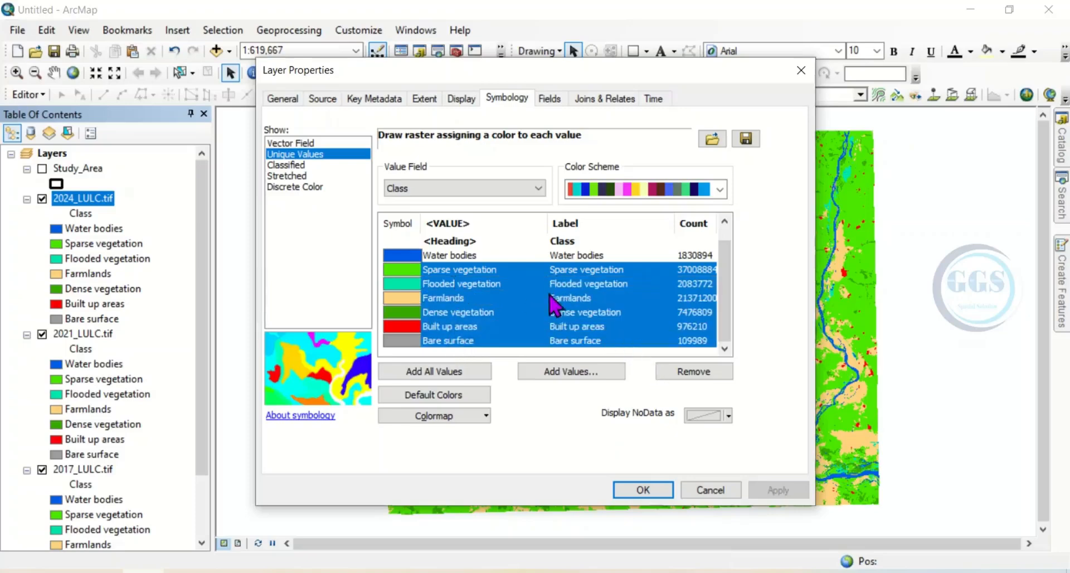
click(689, 372)
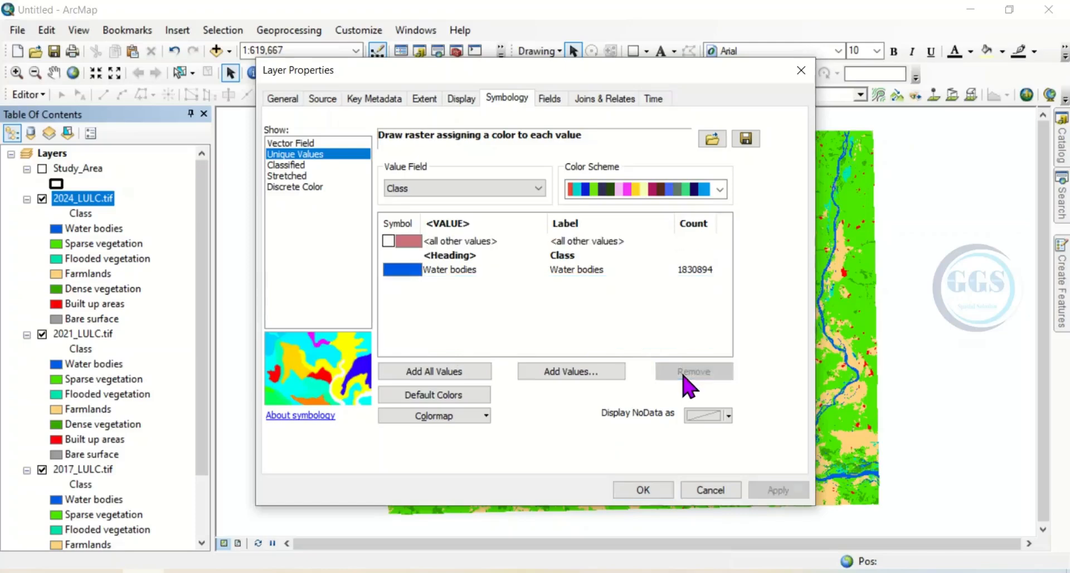
click(654, 490)
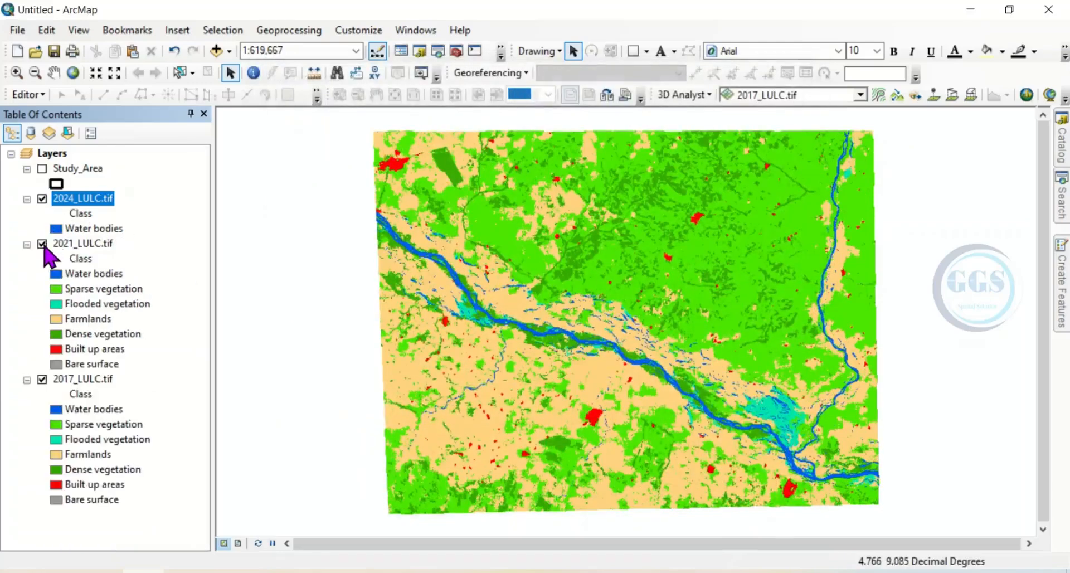
click(43, 244)
click(43, 380)
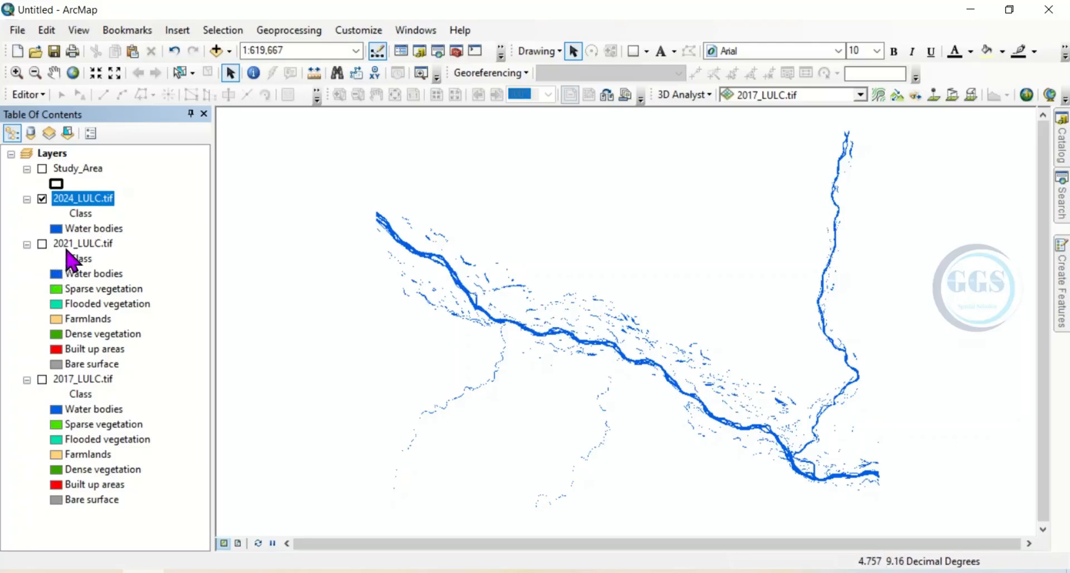
- Show the 2021_LULC.tif layer and remove every class except Water bodies from its symbology
click(41, 245)
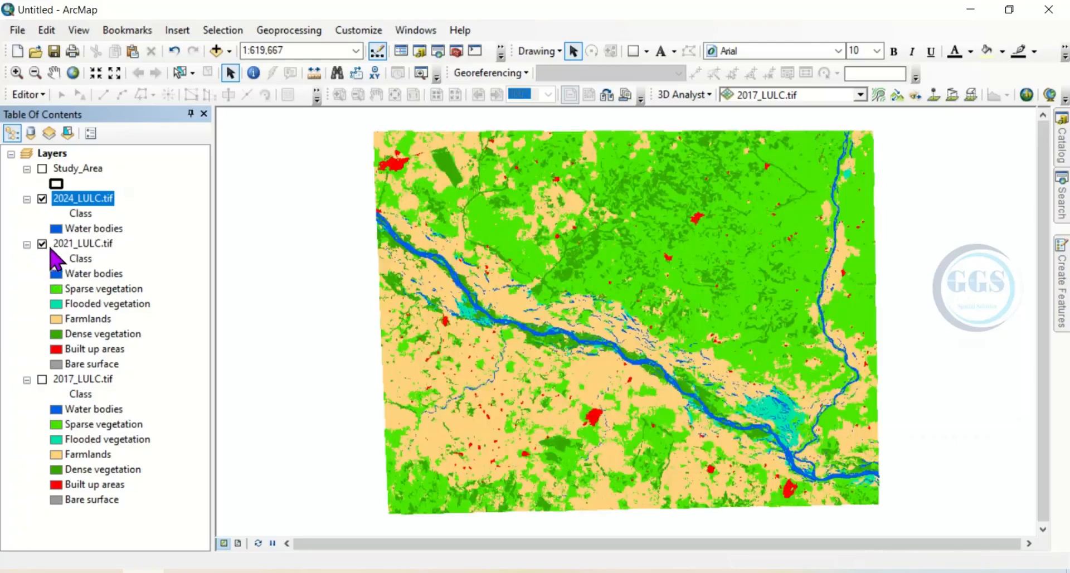
right_click(81, 245)
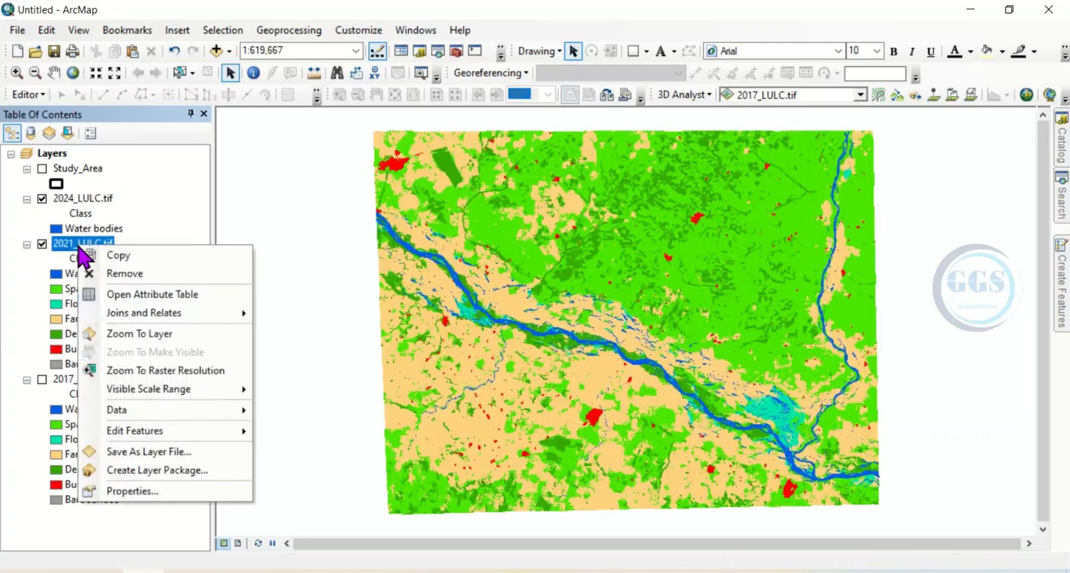
click(133, 490)
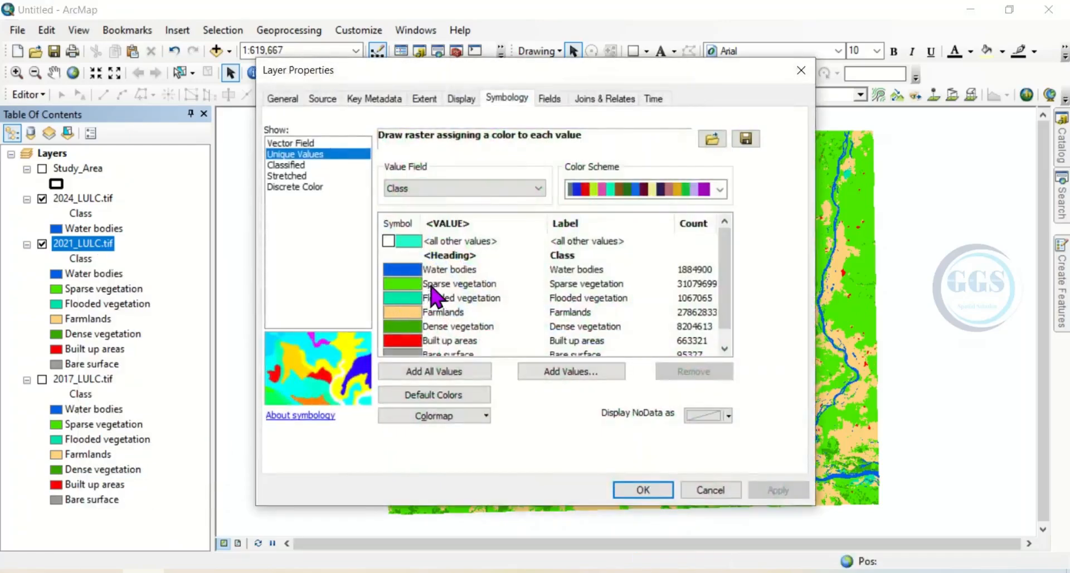
click(431, 286)
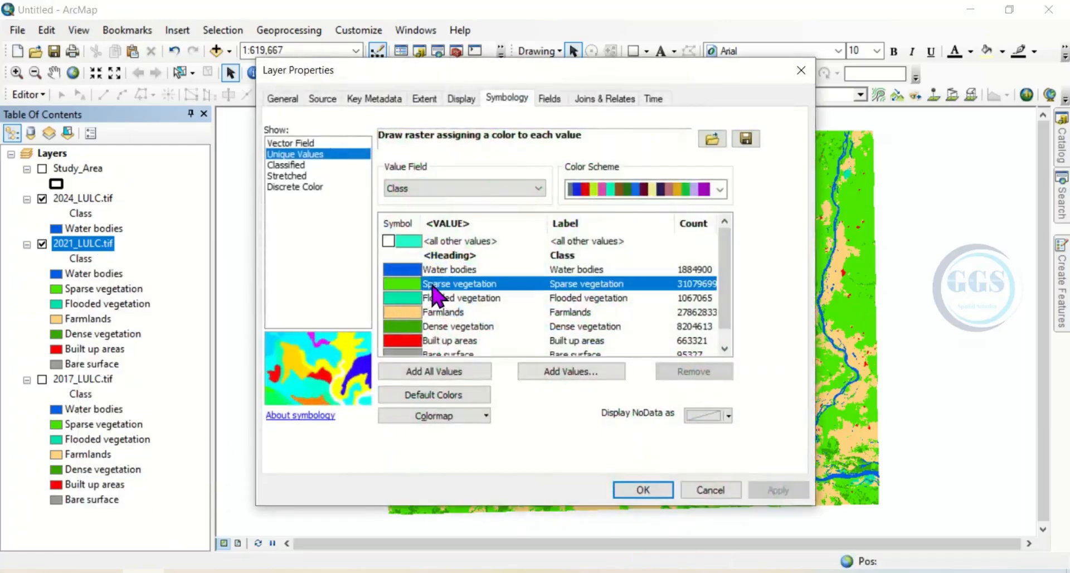
click(724, 349)
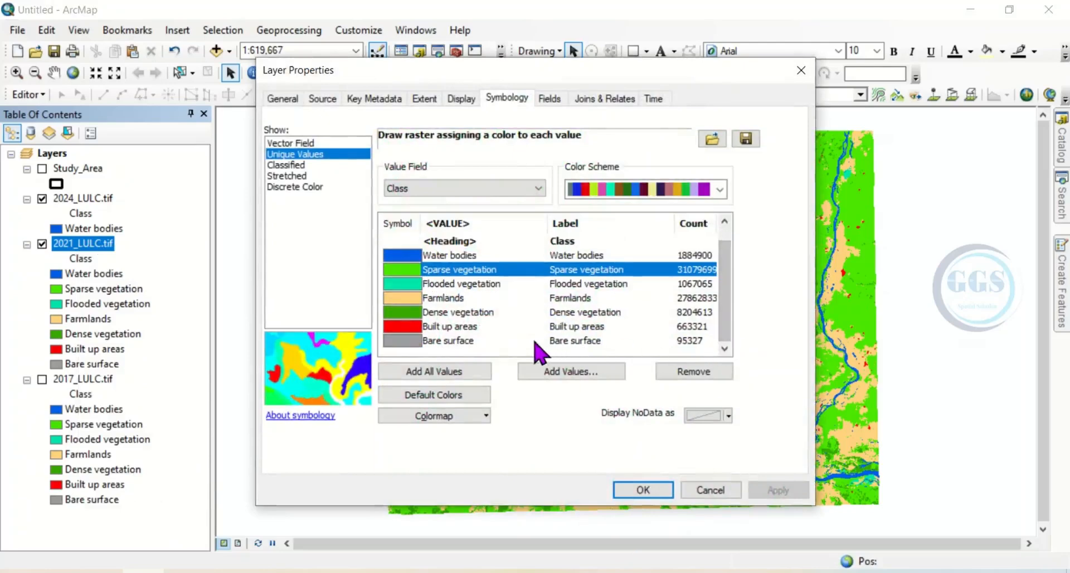
shift+click(497, 342)
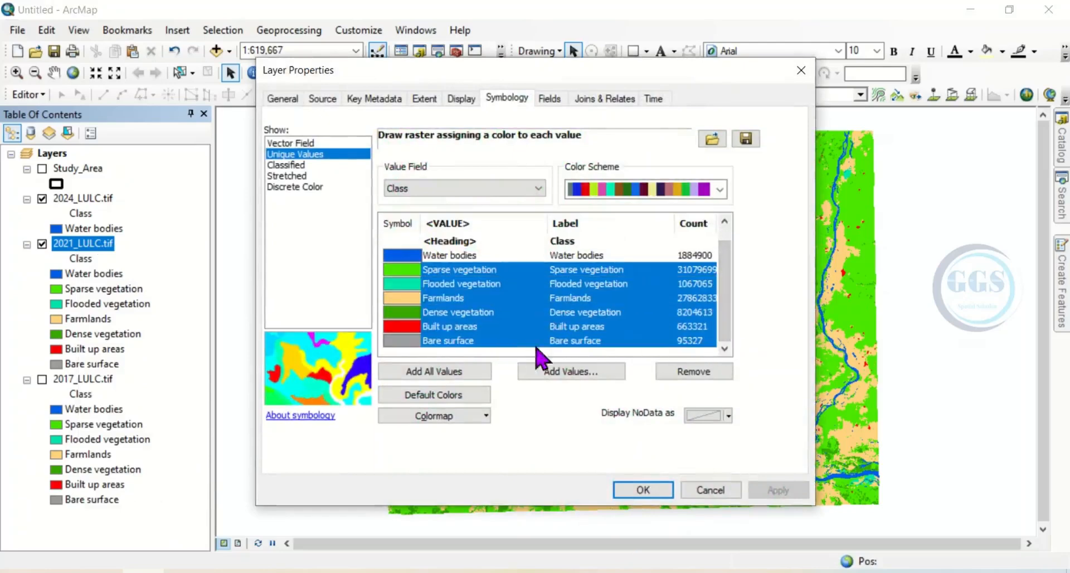
click(695, 371)
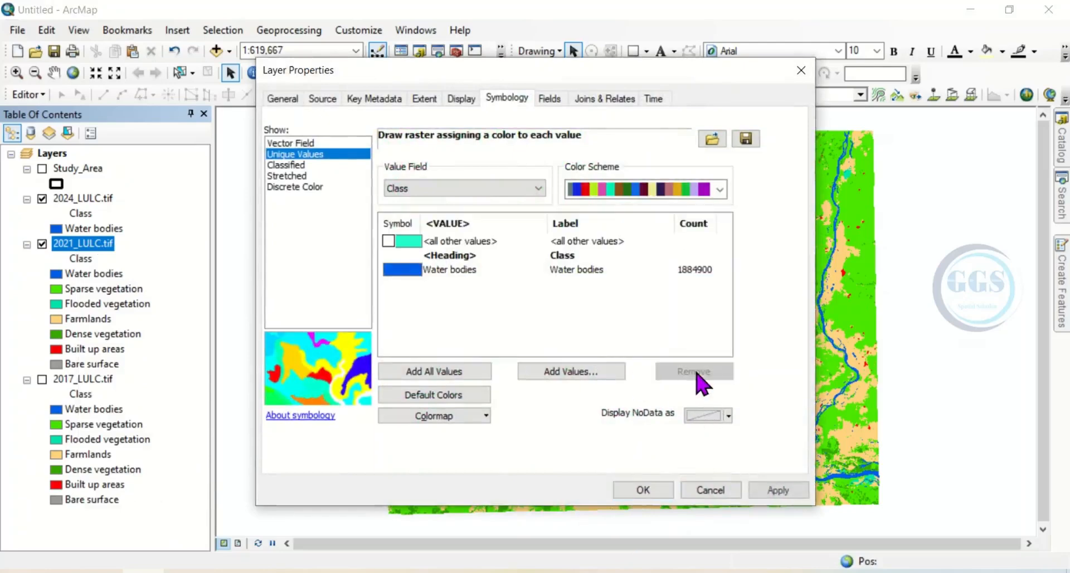
click(649, 492)
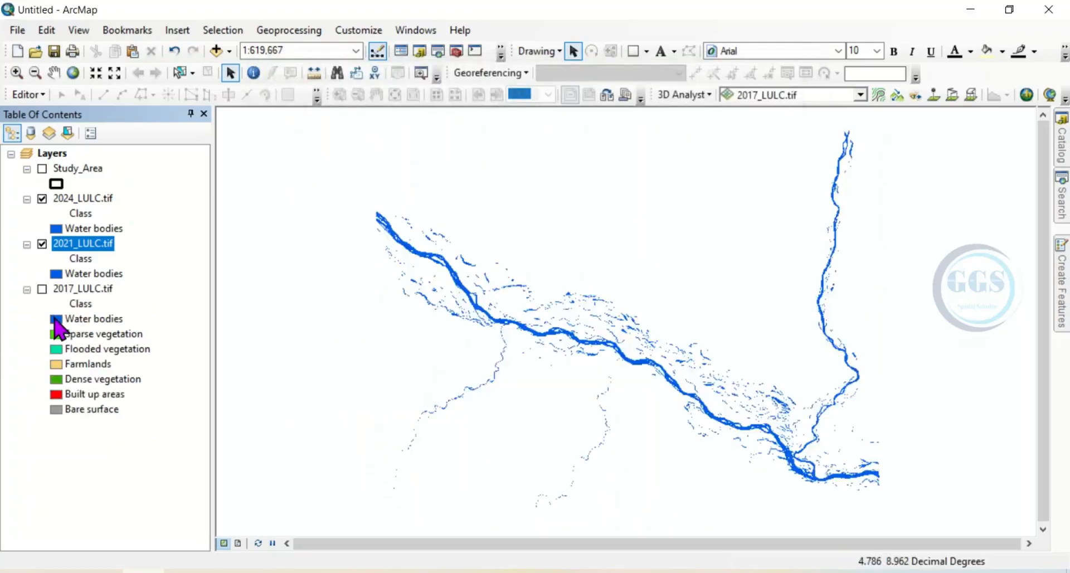
- Show the 2017_LULC.tif layer and remove every class except Water bodies from its symbology
click(43, 289)
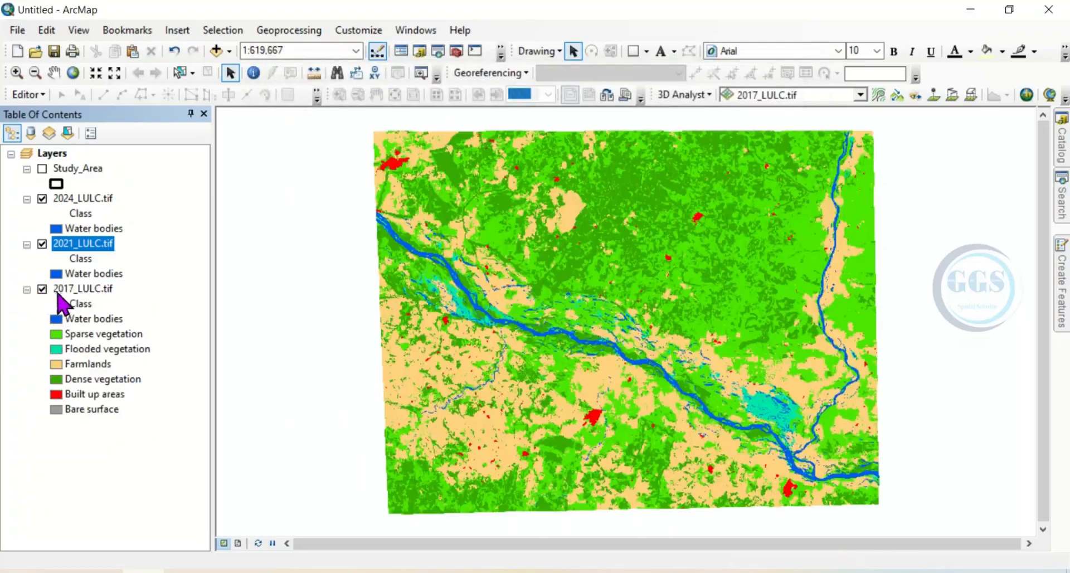
right_click(66, 290)
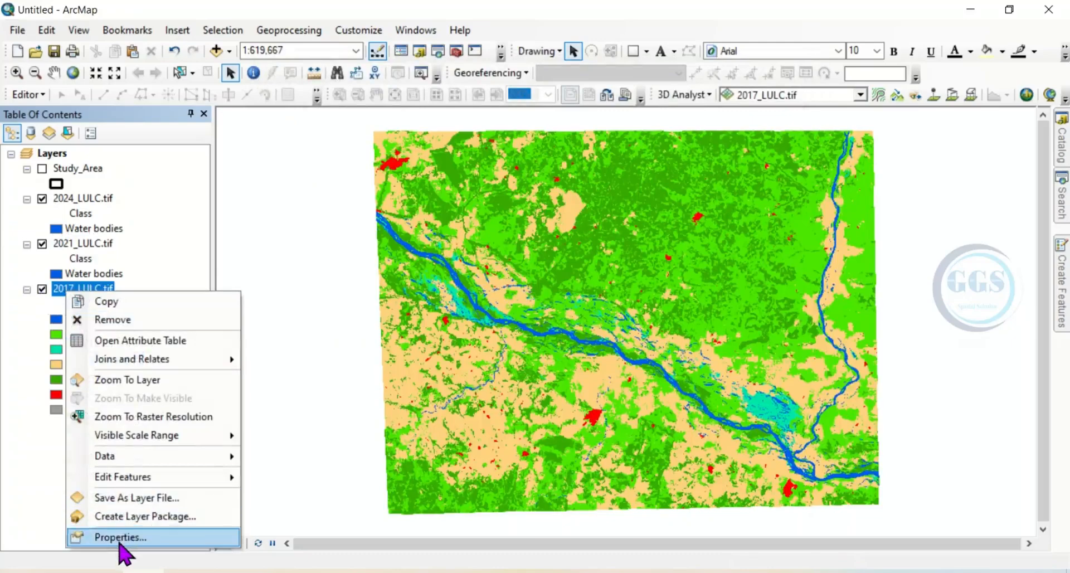
click(120, 537)
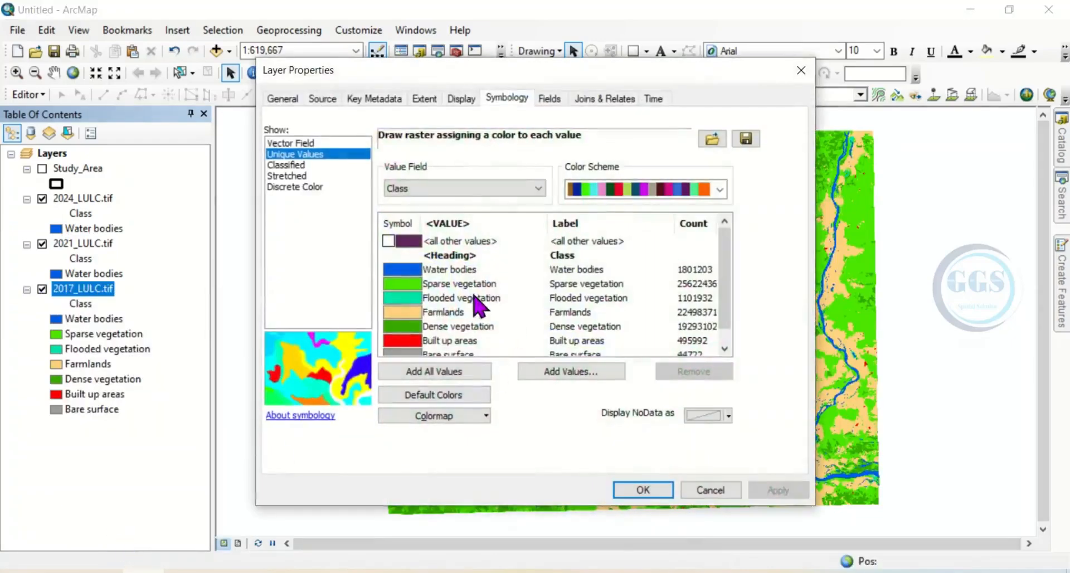
click(443, 285)
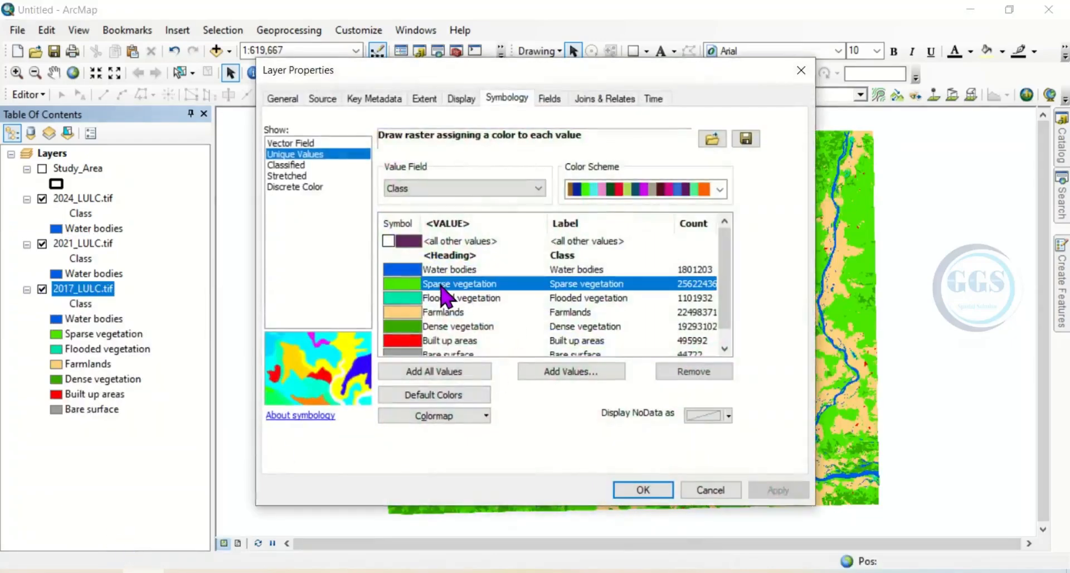
click(727, 334)
shift+click(455, 341)
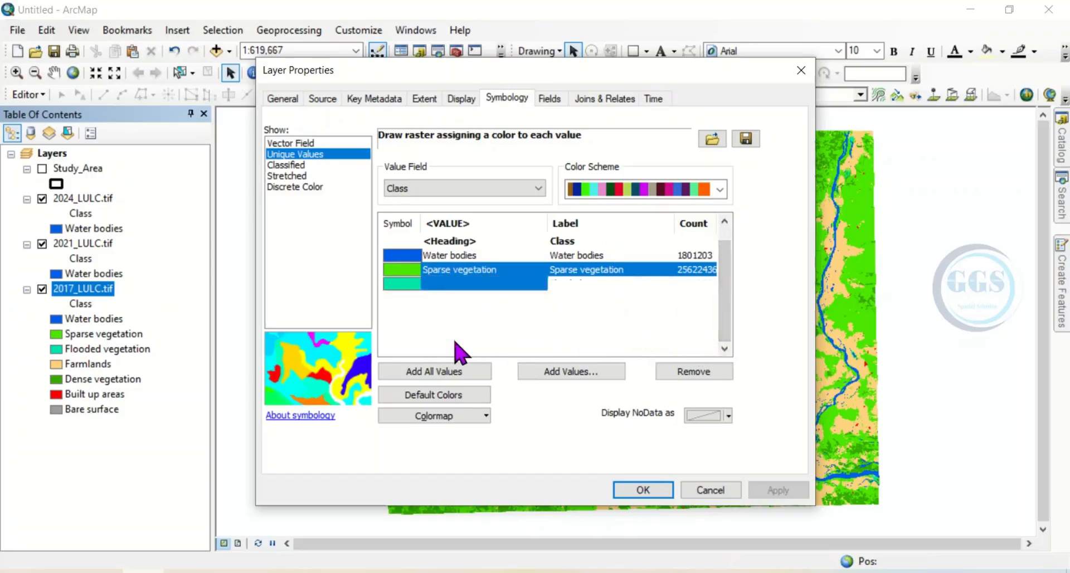
click(687, 373)
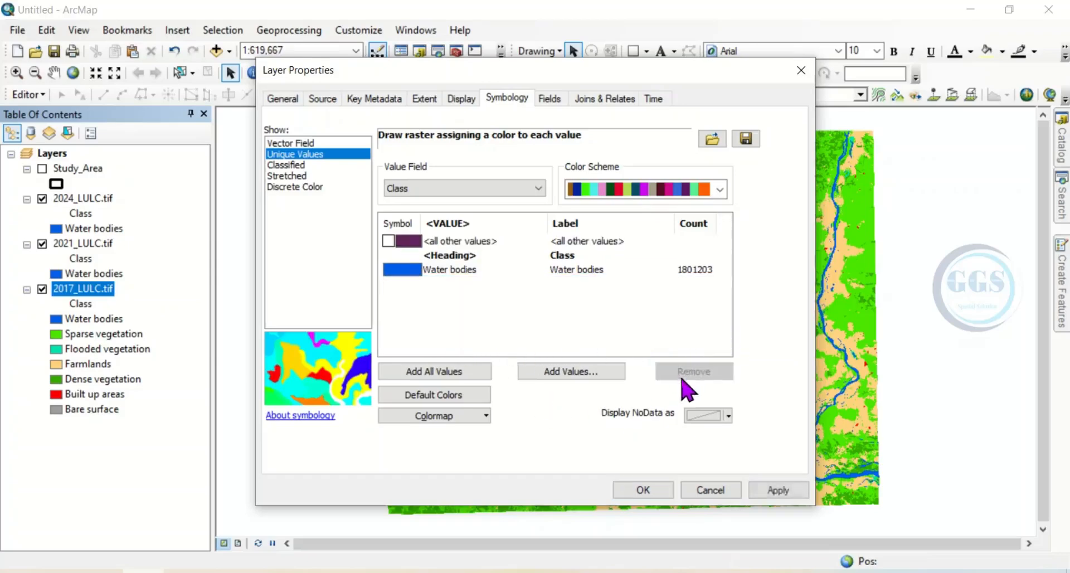
click(643, 490)
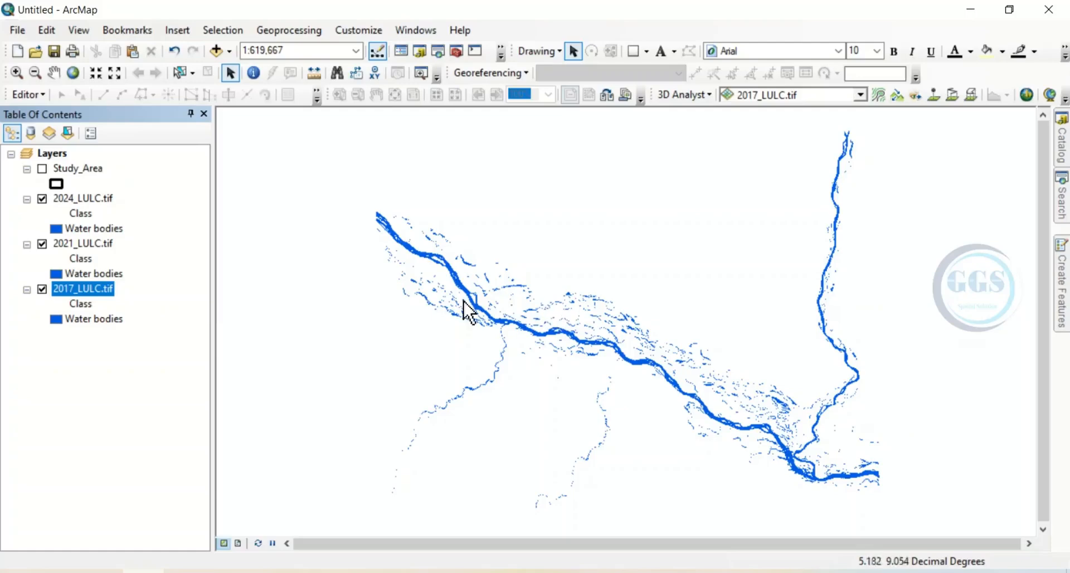
- Colour the water bodies class of the 2021_LULC.tif layer red and apply the symbology
click(57, 275)
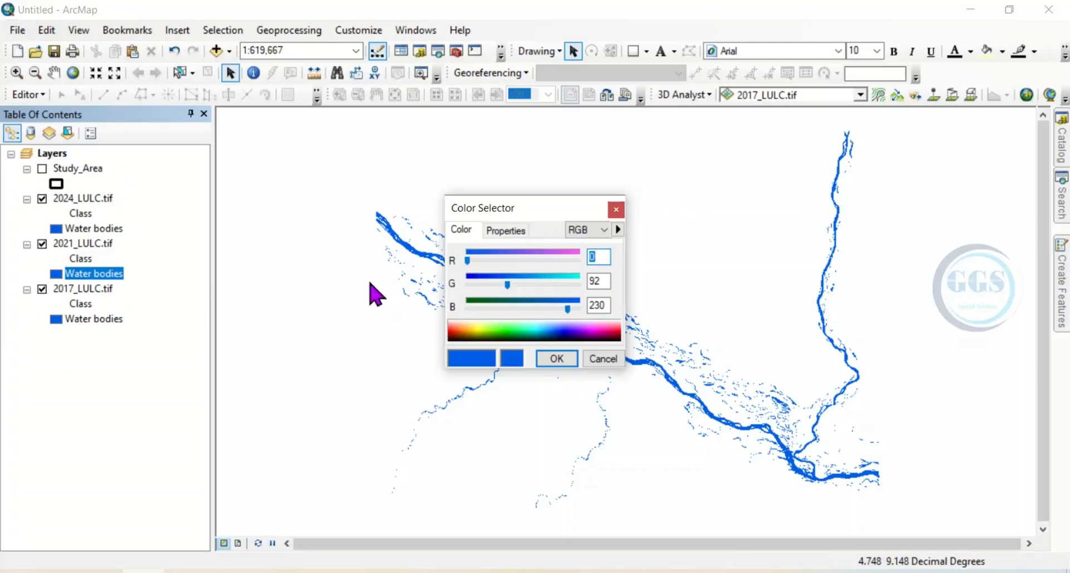
click(612, 211)
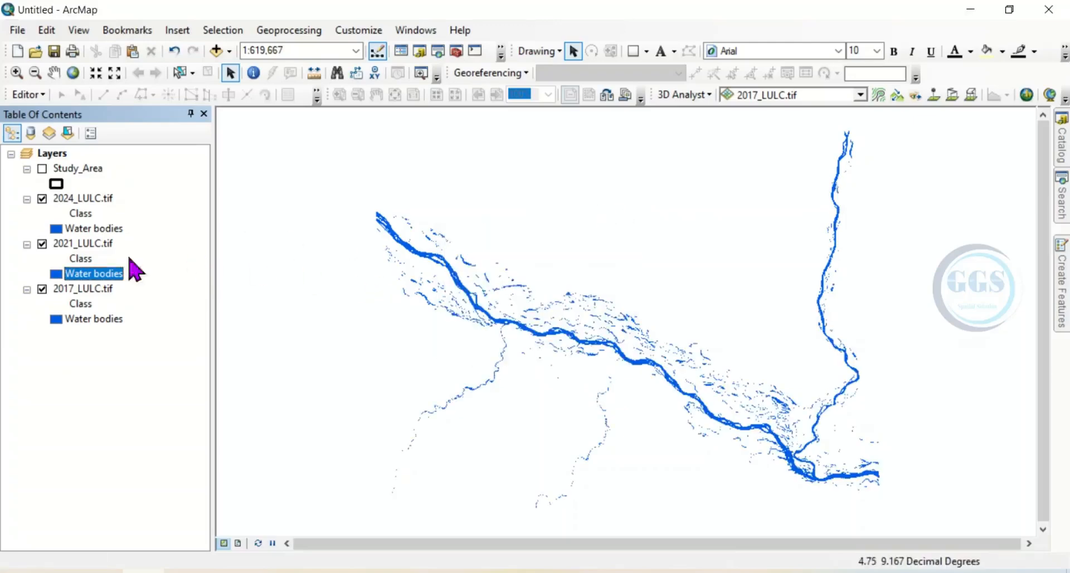
right_click(85, 246)
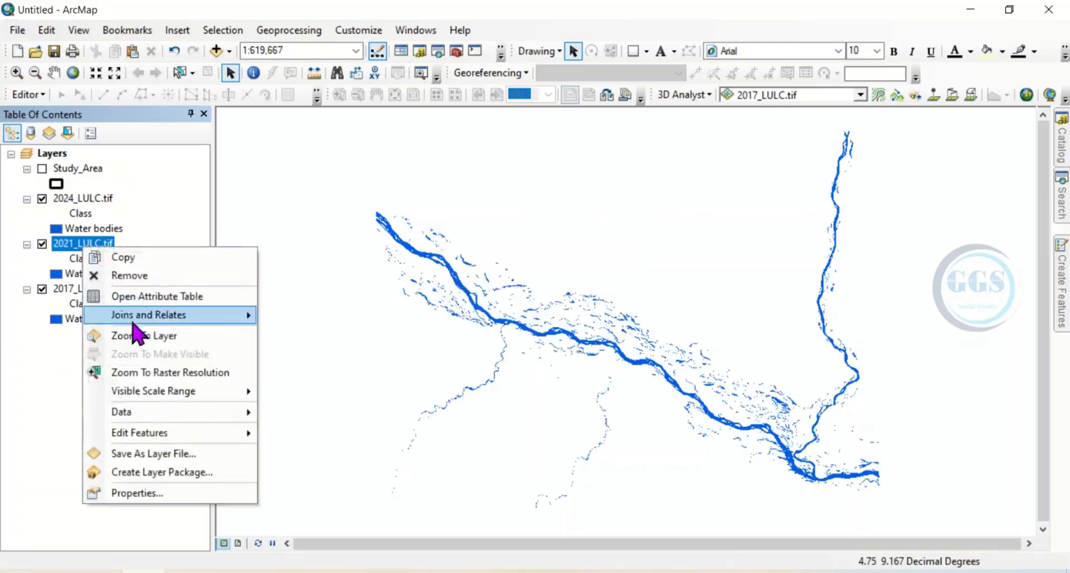
click(154, 493)
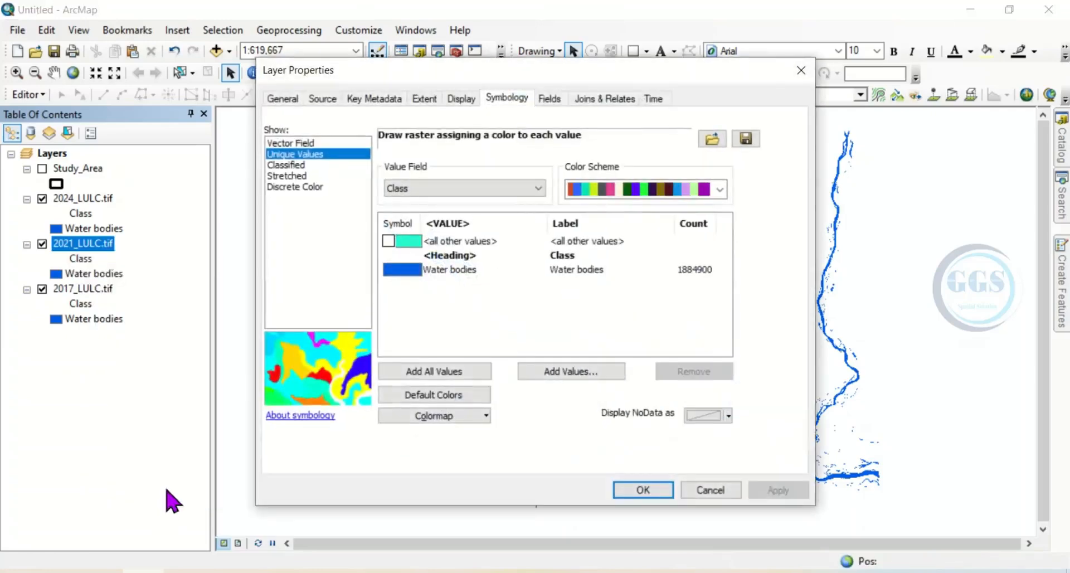
click(406, 272)
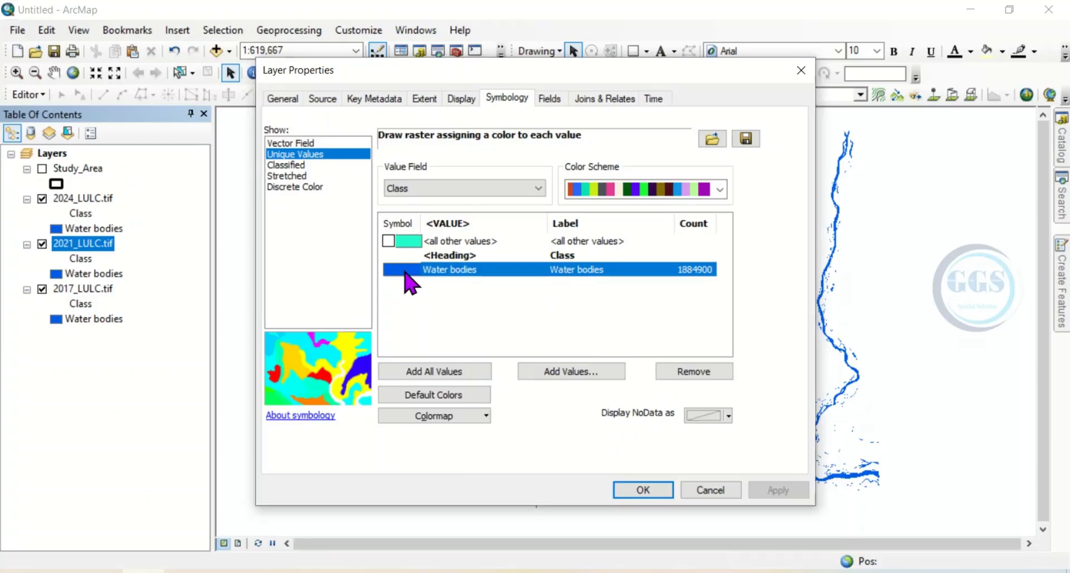
click(402, 271)
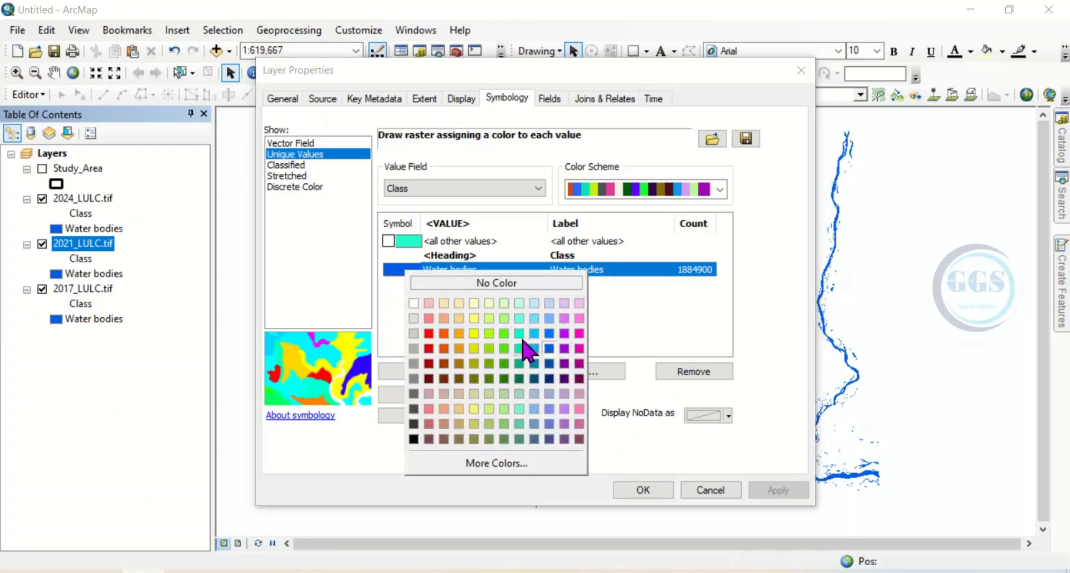
click(431, 334)
click(644, 495)
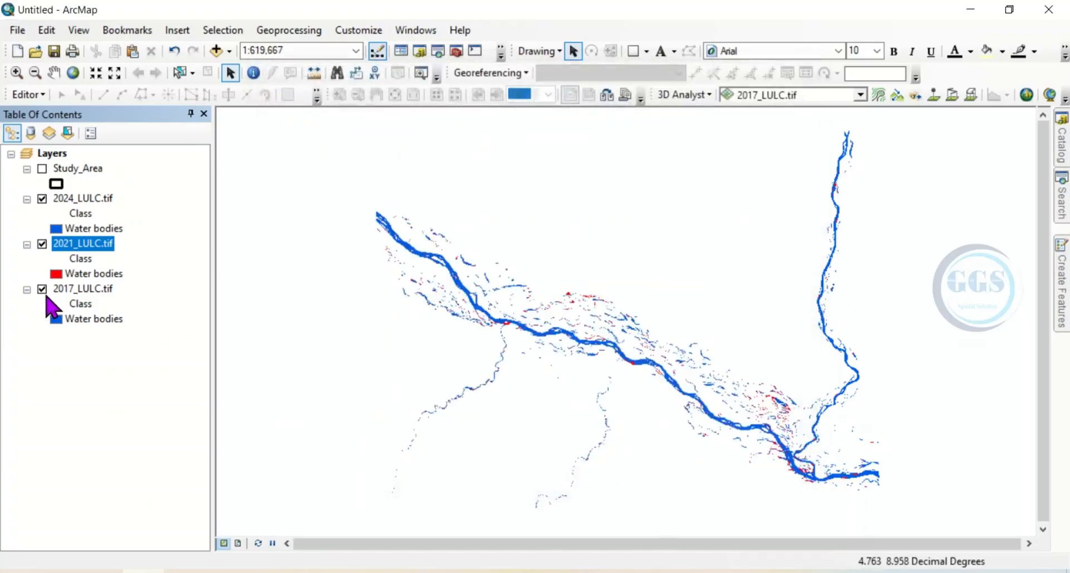
- Colour the water bodies class of the 2017_LULC.tif layer magenta and apply the symbology
right_click(77, 289)
click(130, 532)
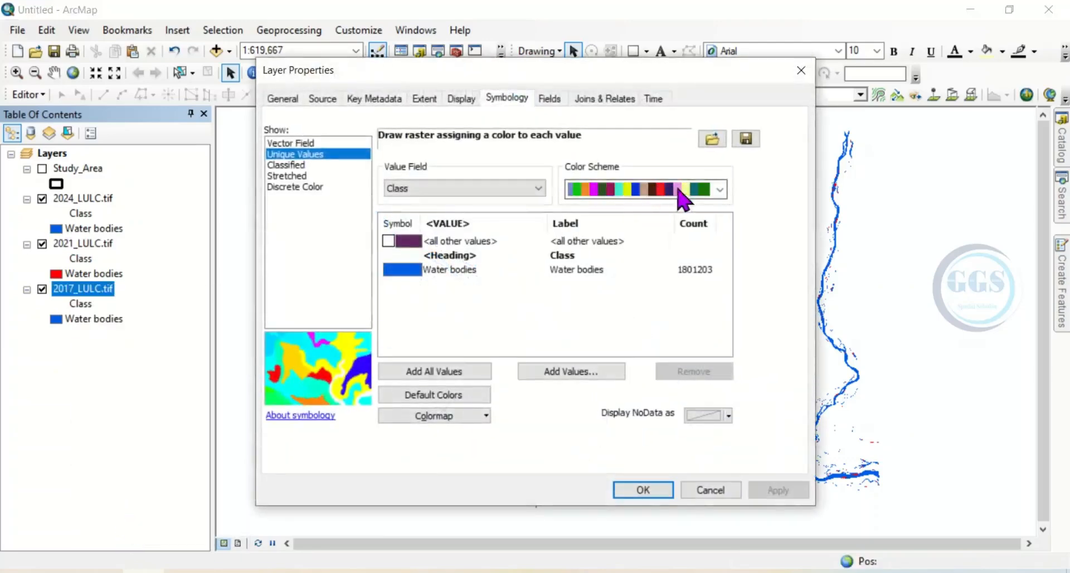
click(404, 272)
click(404, 271)
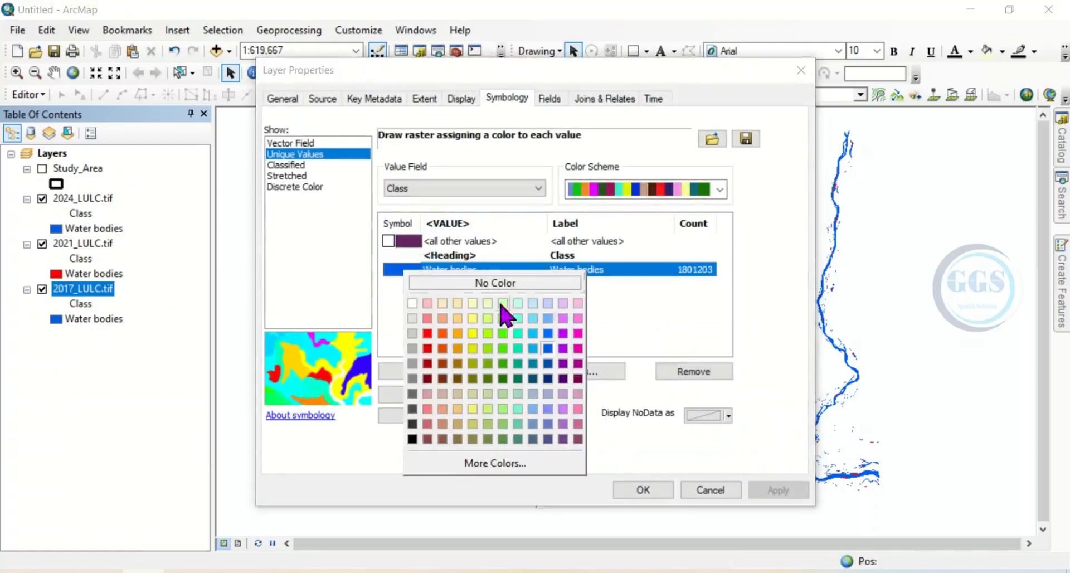
click(578, 334)
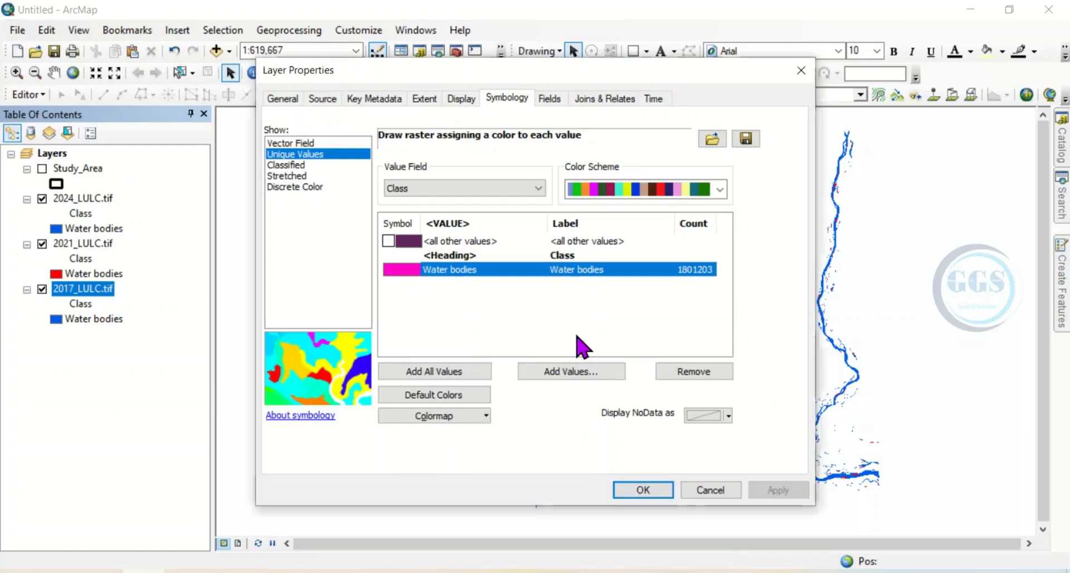
click(641, 490)
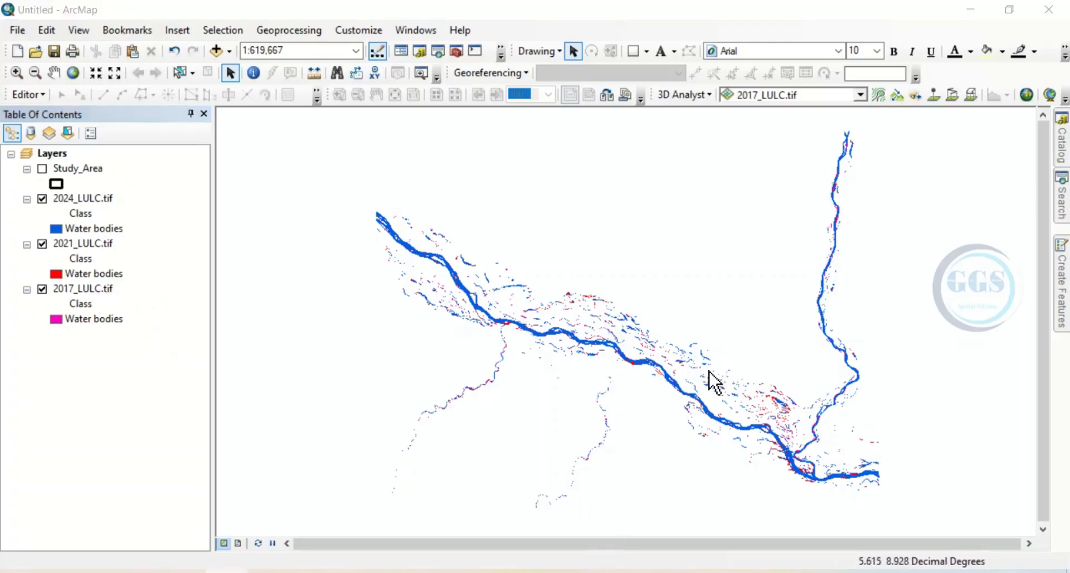
- Compare the 2017, 2021 and 2024 water bodies along the river by hiding and showing the 2024_LULC.tif and 2021_LULC.tif layers
scroll(709, 365, up, 5)
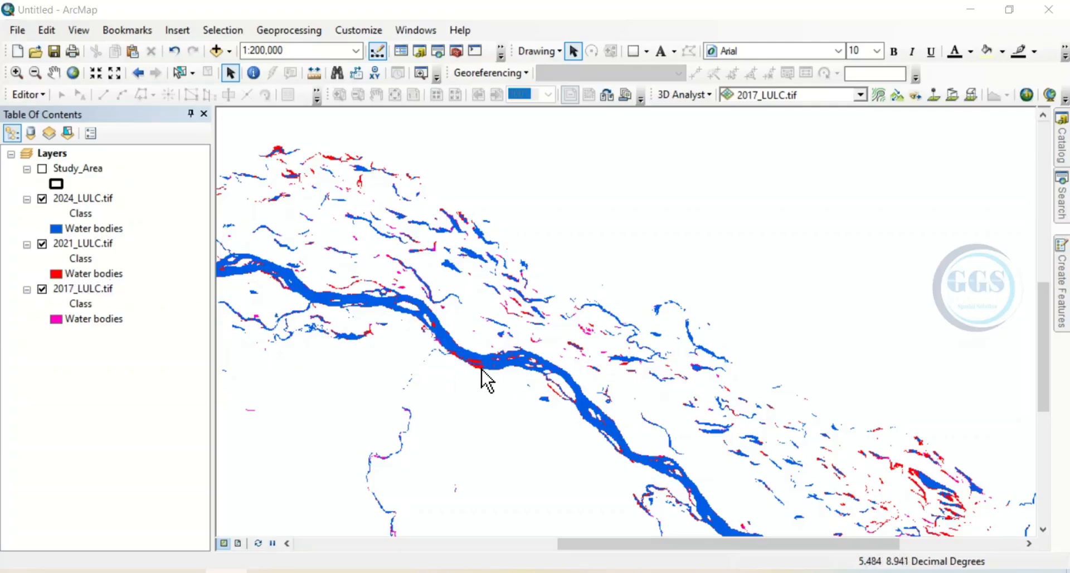
click(42, 198)
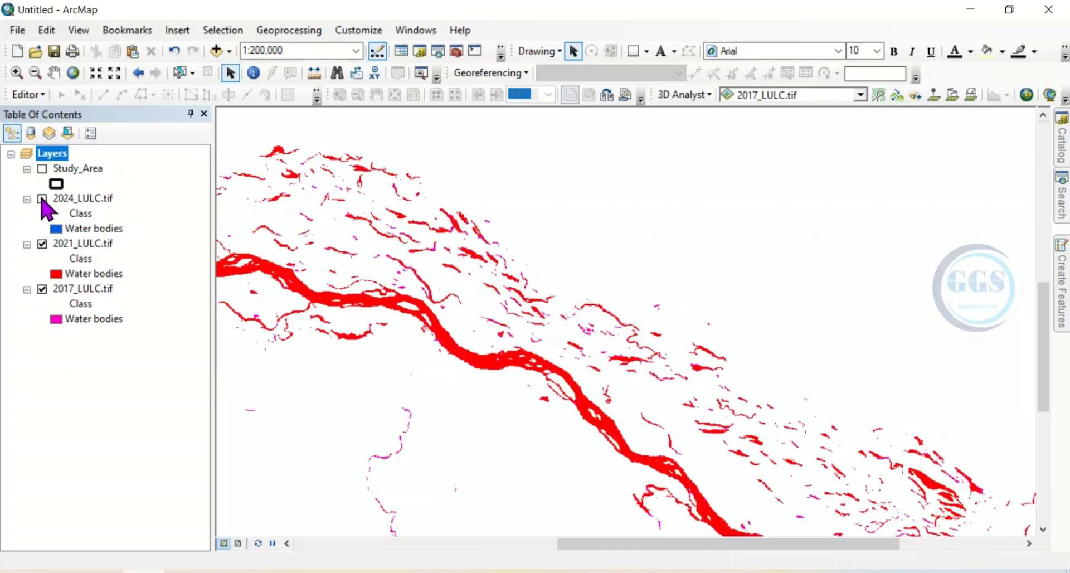
click(42, 246)
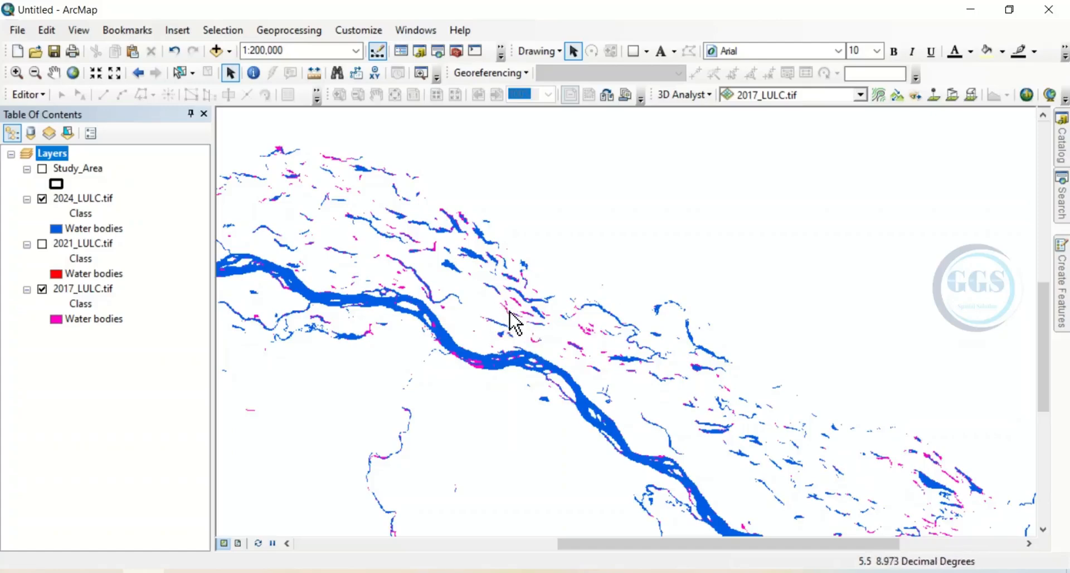
click(43, 199)
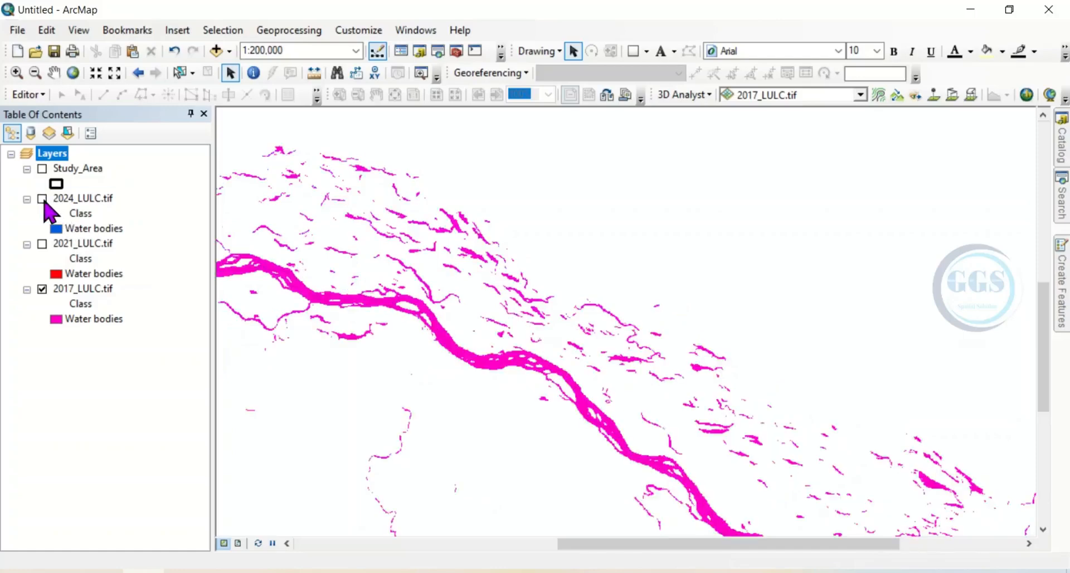
click(43, 199)
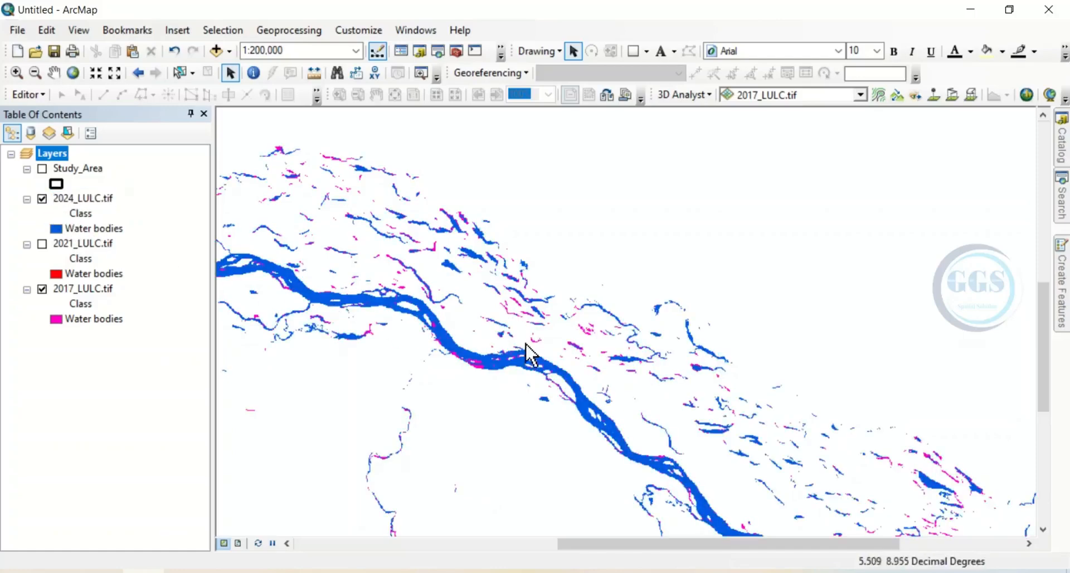
scroll(539, 361, up, 2)
scroll(540, 363, down, 5)
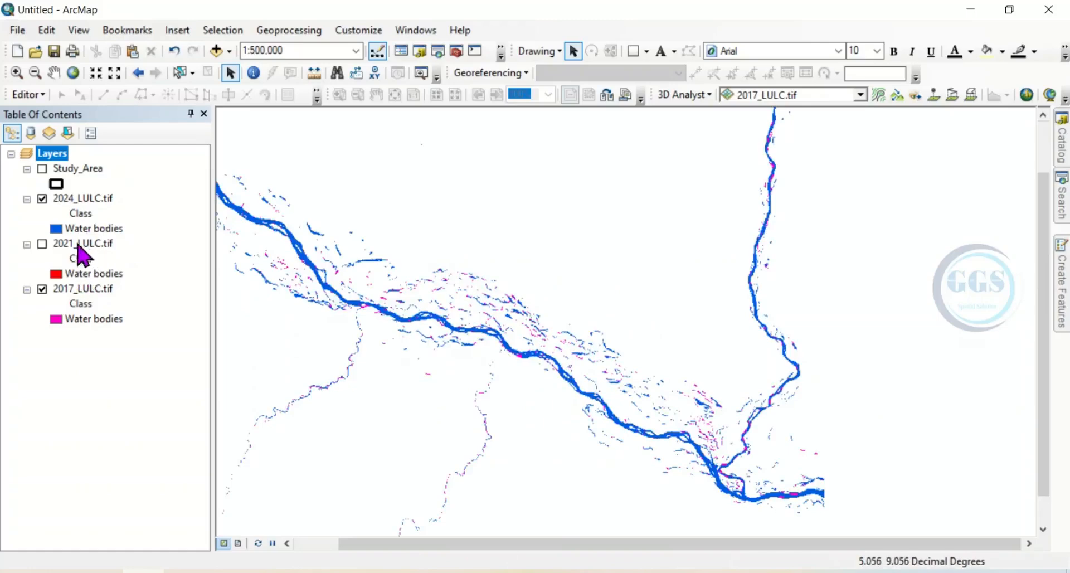
- Reorder the rasters with 2017_LULC.tif above 2021_LULC.tif and 2024_LULC.tif lowest, and show the 2021_LULC.tif layer
drag(86, 203, 91, 274)
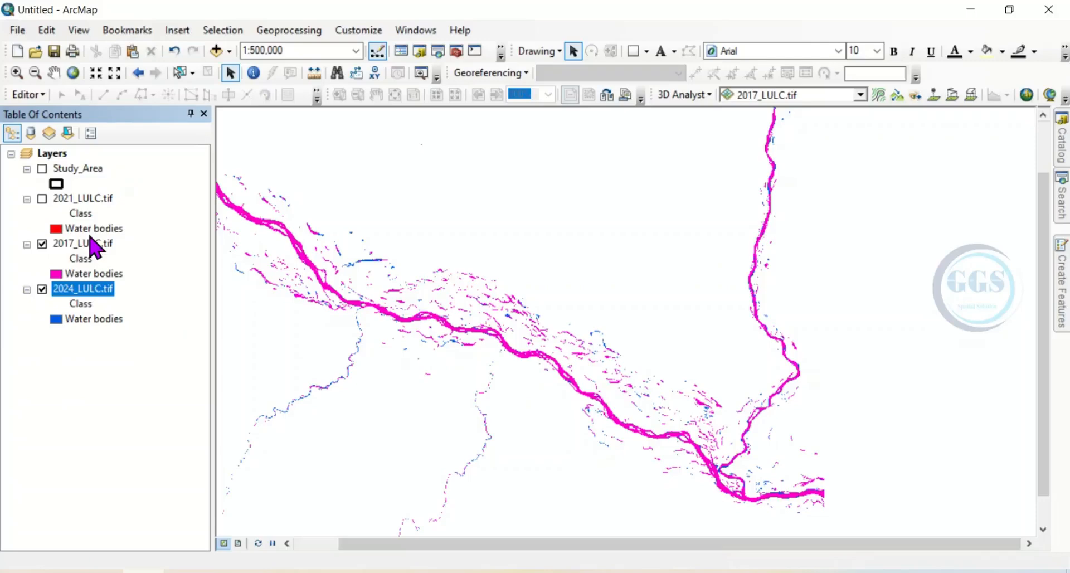
drag(79, 202, 83, 277)
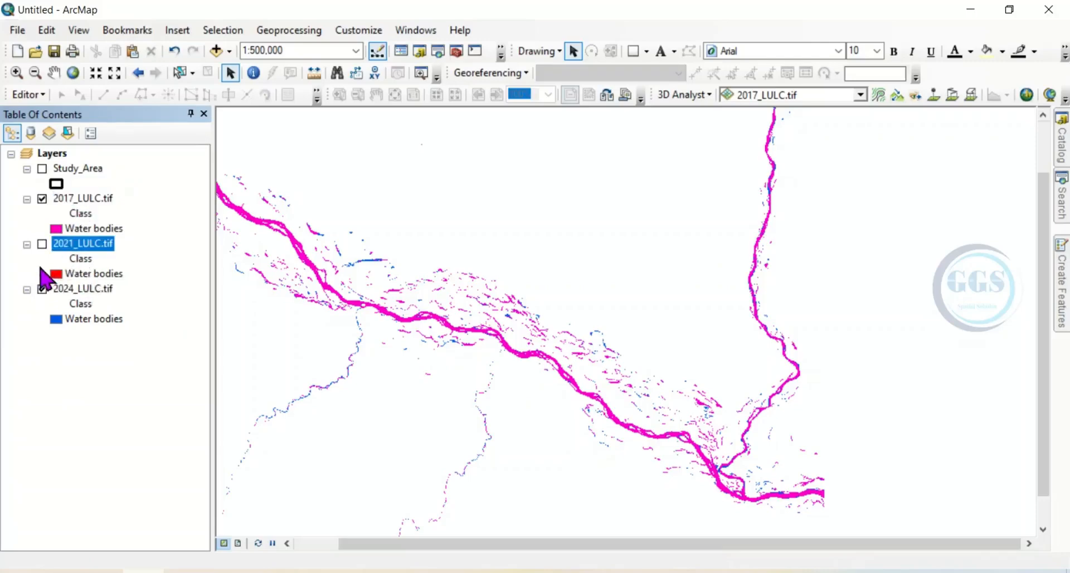
click(42, 245)
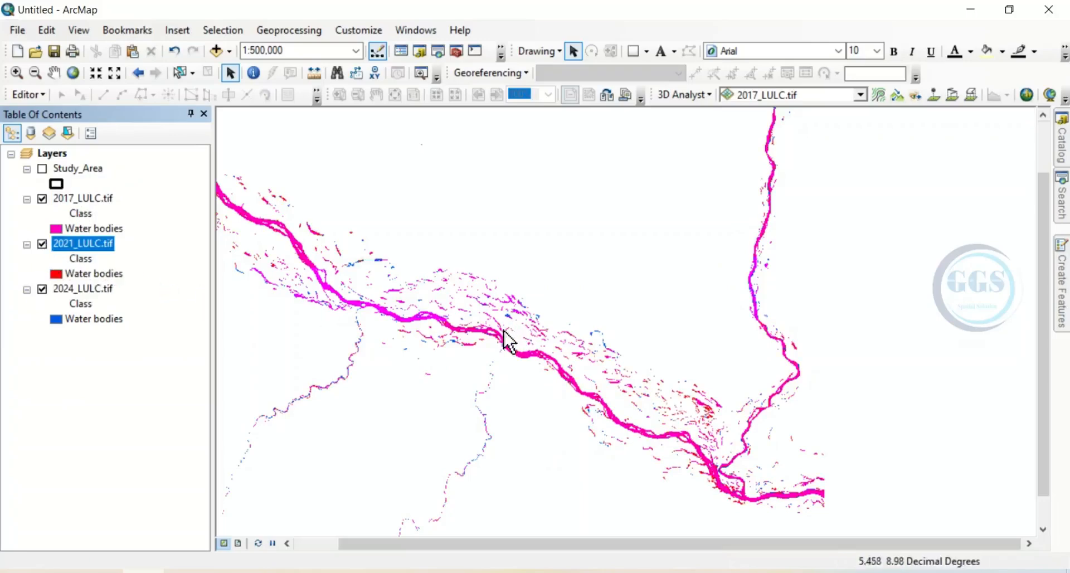
- Examine the main river and its tributaries down to the confluence for water body differences between 2017, 2021 and 2024
click(54, 72)
drag(383, 287, 604, 318)
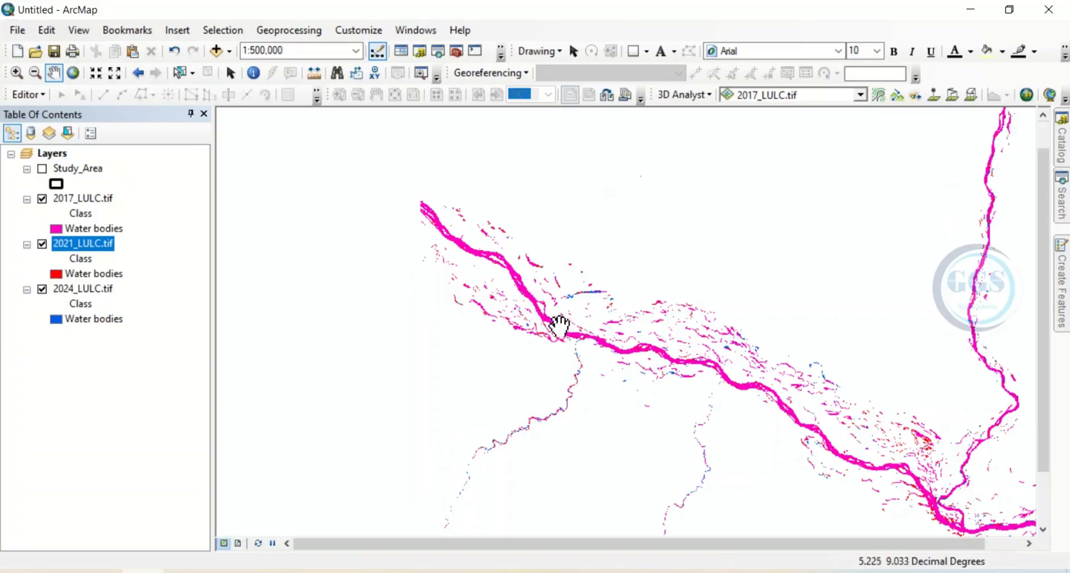
drag(674, 359, 612, 327)
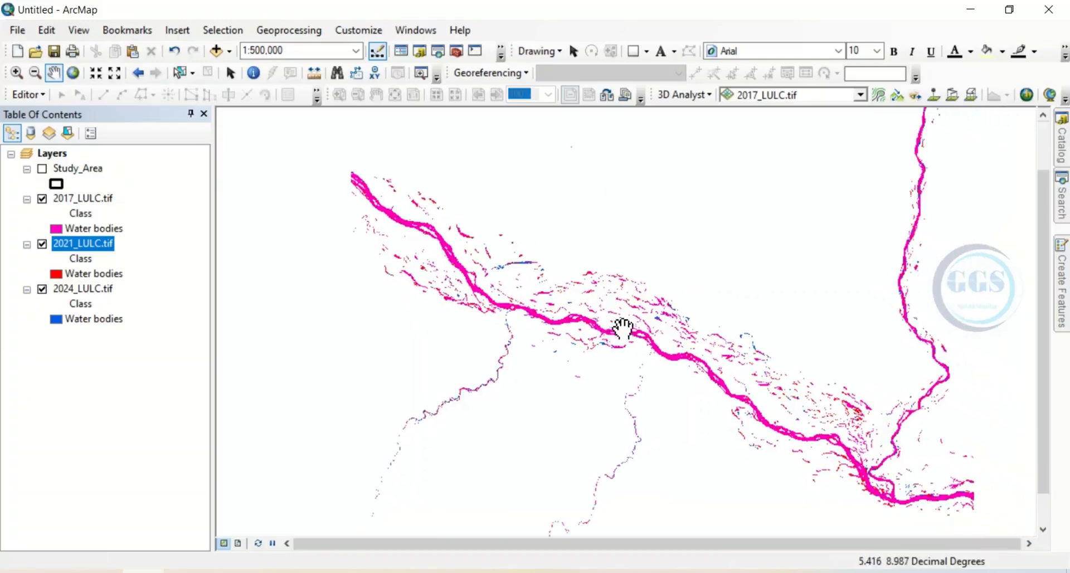
scroll(669, 332, up, 4)
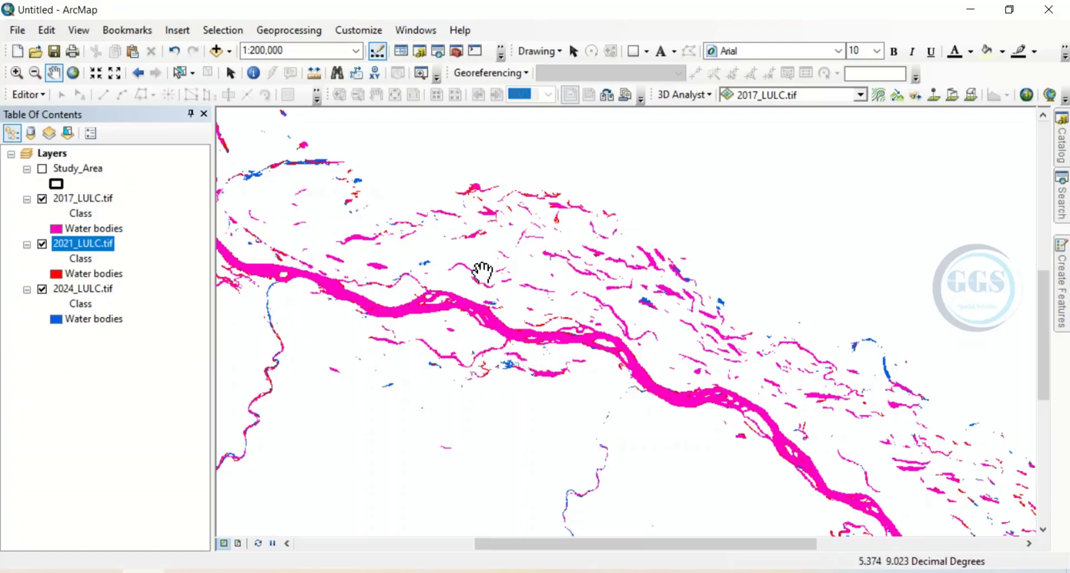
drag(562, 293, 422, 276)
drag(672, 413, 550, 284)
drag(669, 411, 542, 317)
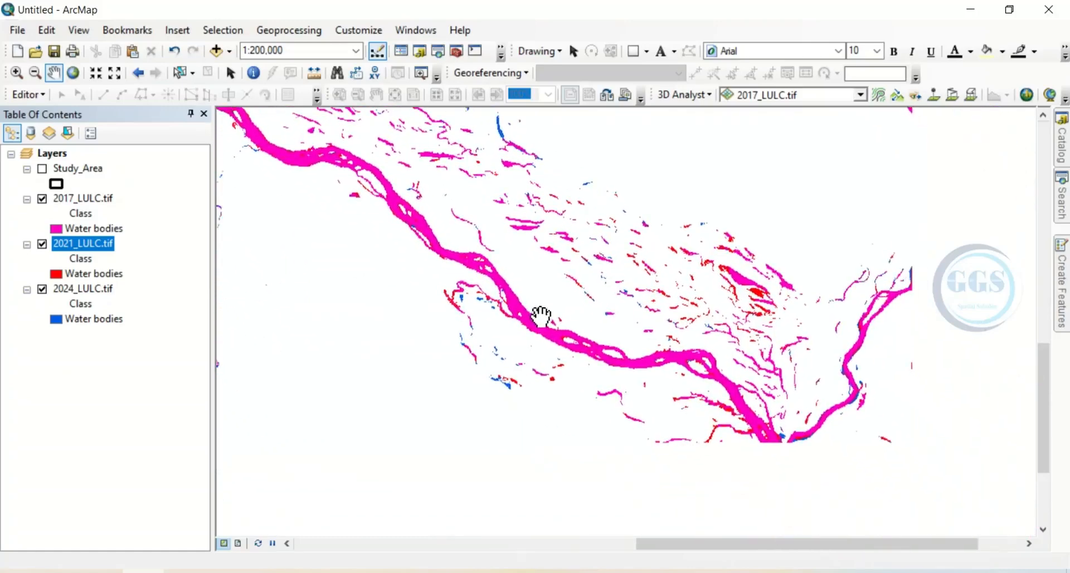
drag(780, 409, 705, 360)
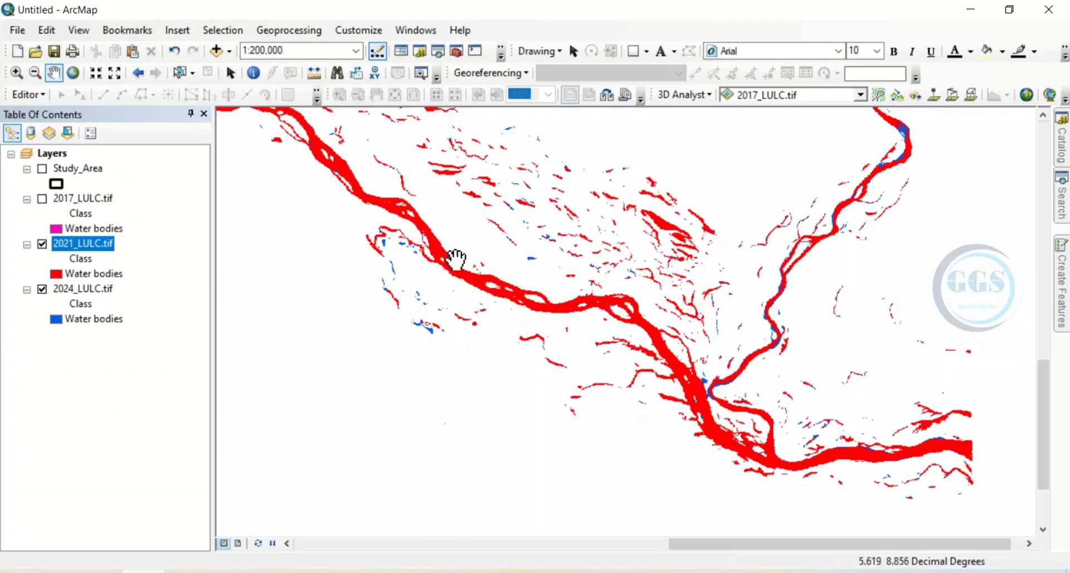
click(42, 199)
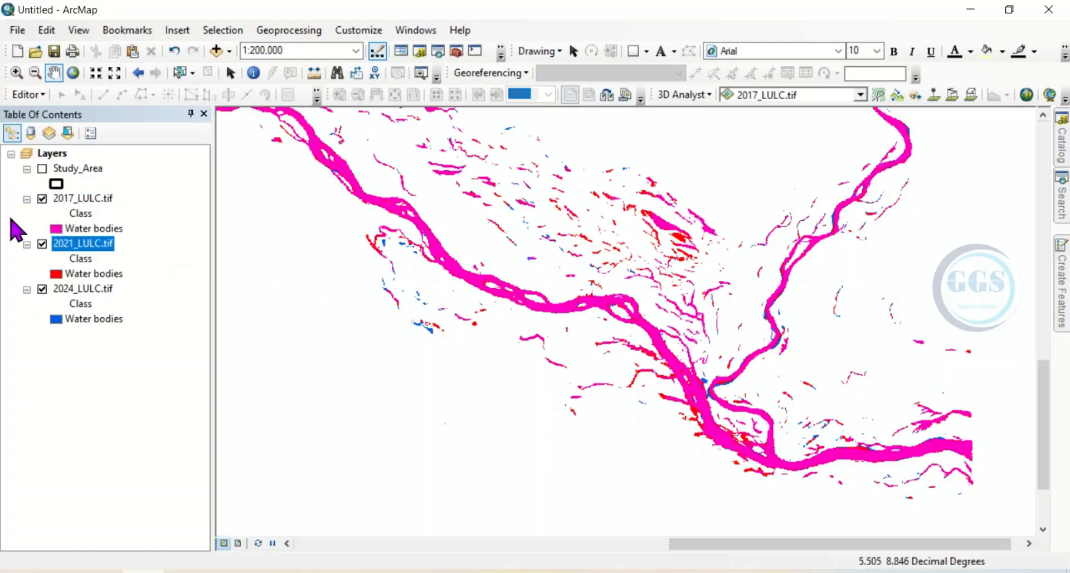
drag(482, 260, 559, 339)
scroll(554, 336, down, 3)
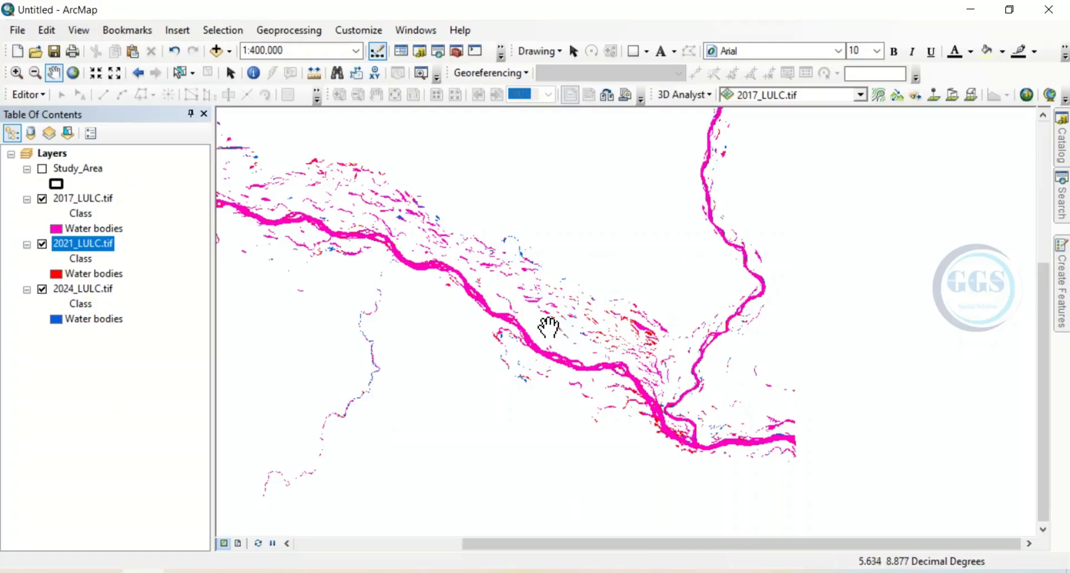
drag(370, 269, 412, 290)
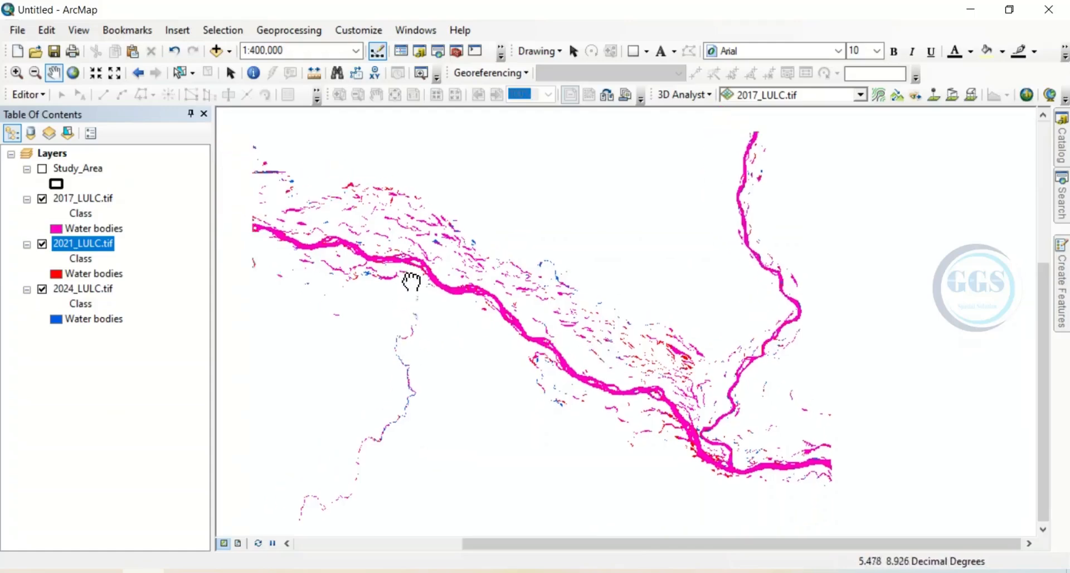
- Switch to the page layout and apply the Landscape.mxd template to it
click(238, 543)
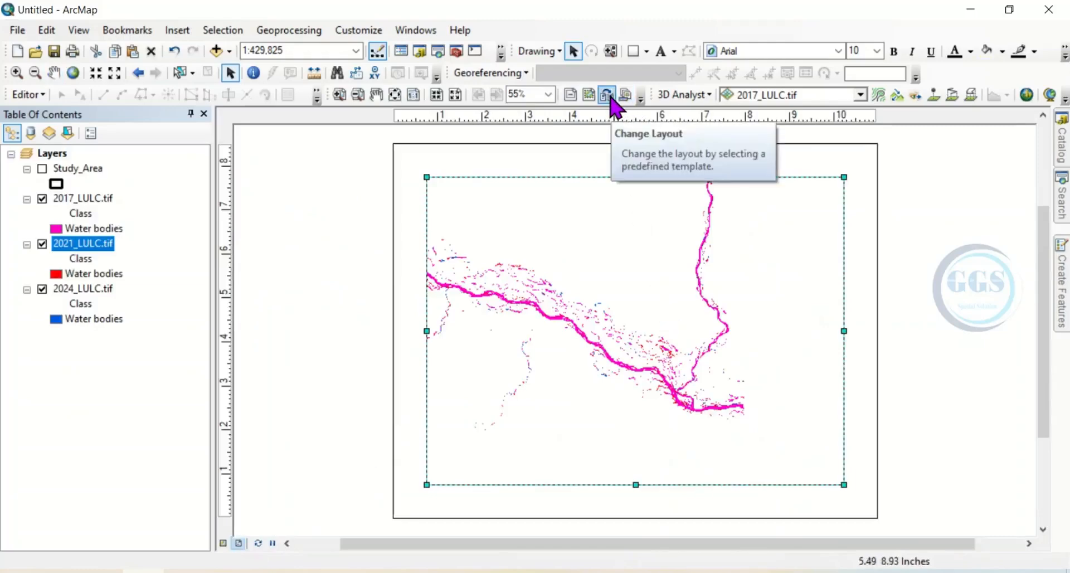
click(610, 96)
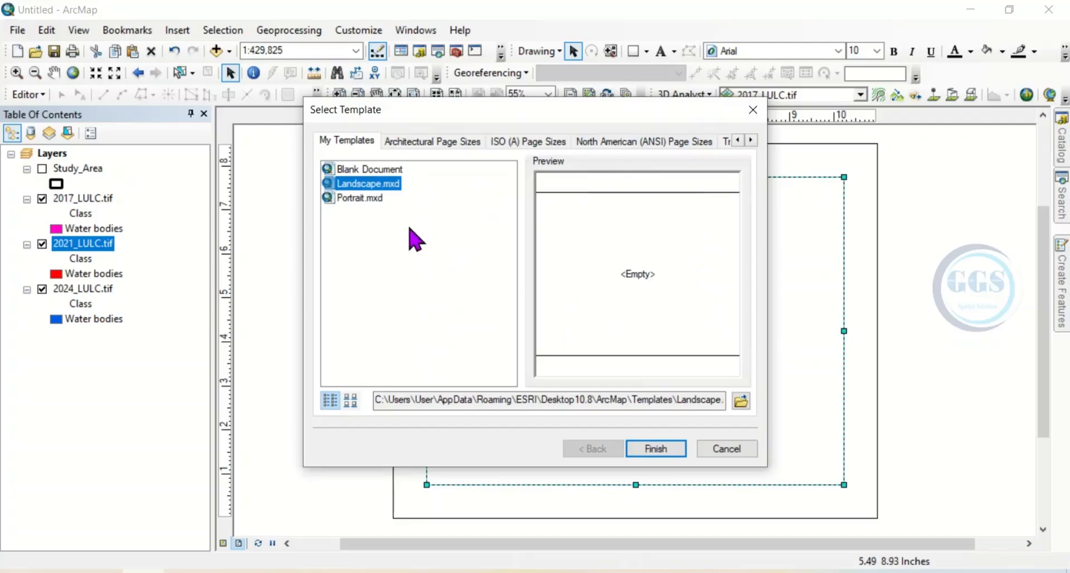
click(649, 452)
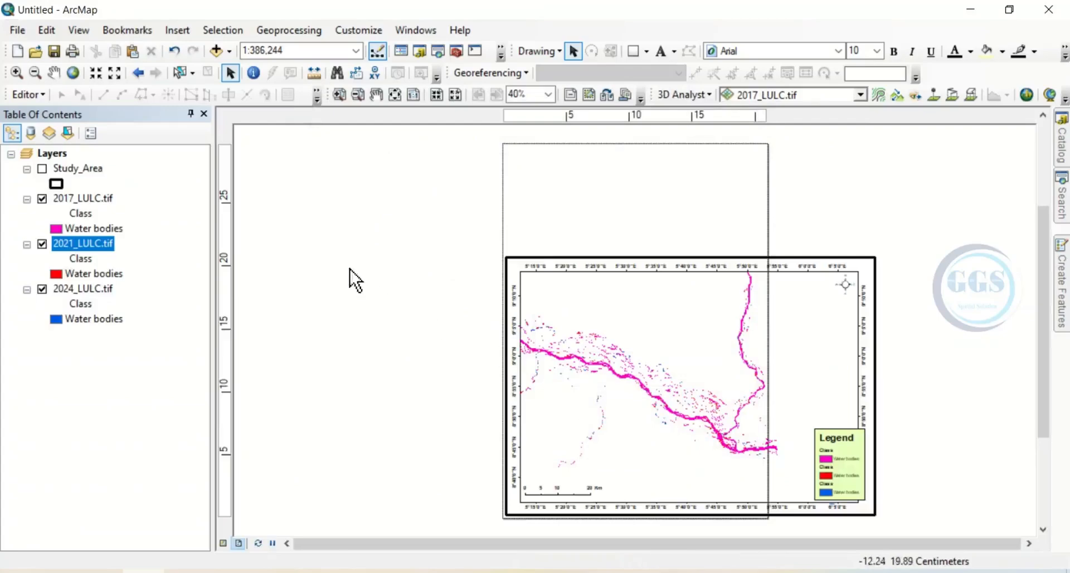
- Set the A4 page orientation of the layout to Landscape
click(19, 35)
click(69, 227)
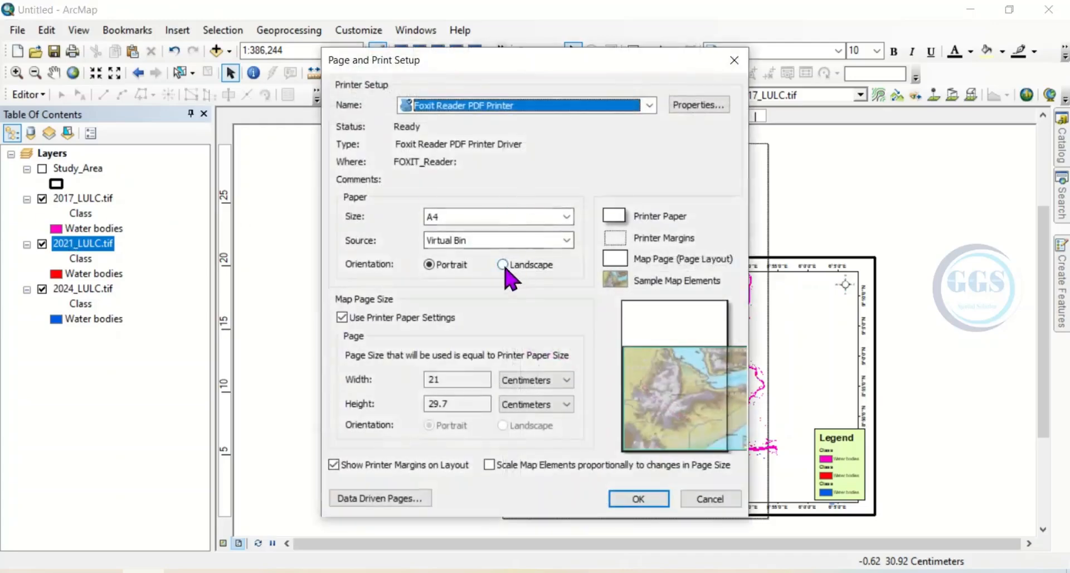
click(504, 265)
click(639, 500)
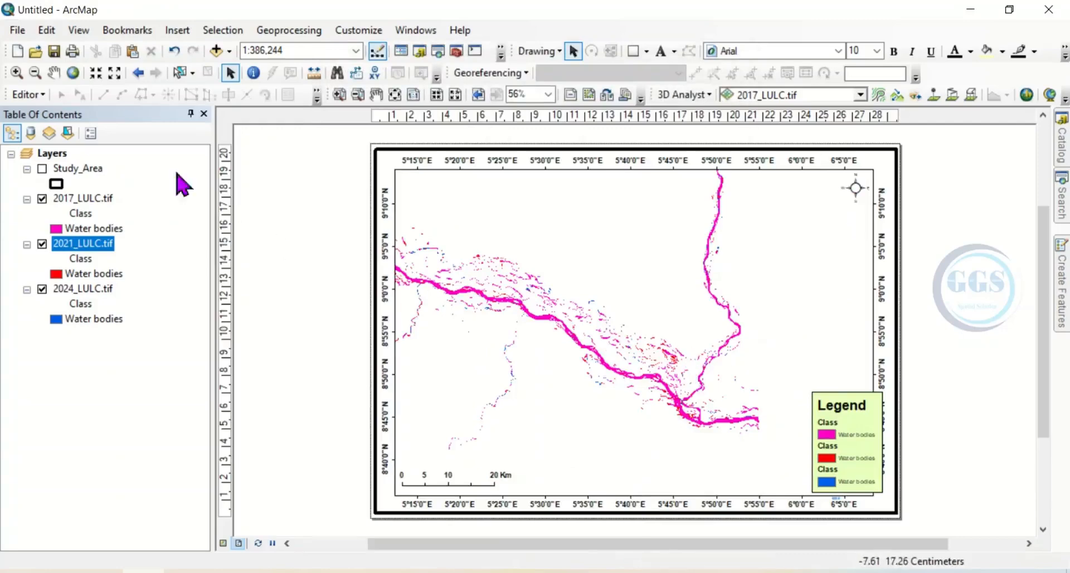
- Zoom the layout's map frame to the extent of the 2017_LULC.tif layer and switch the Study_Area layer's visibility
right_click(70, 198)
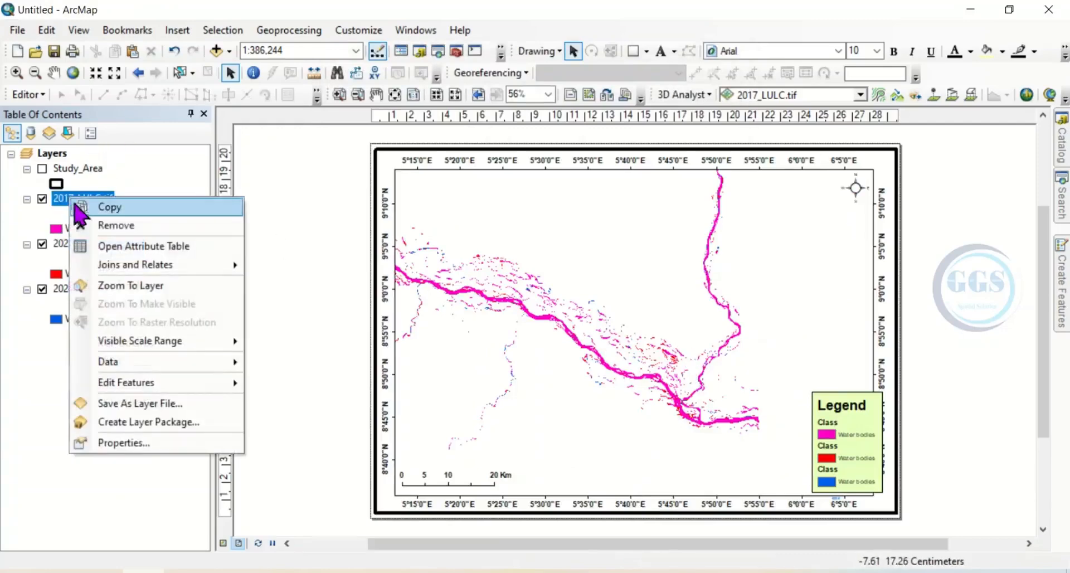
click(131, 286)
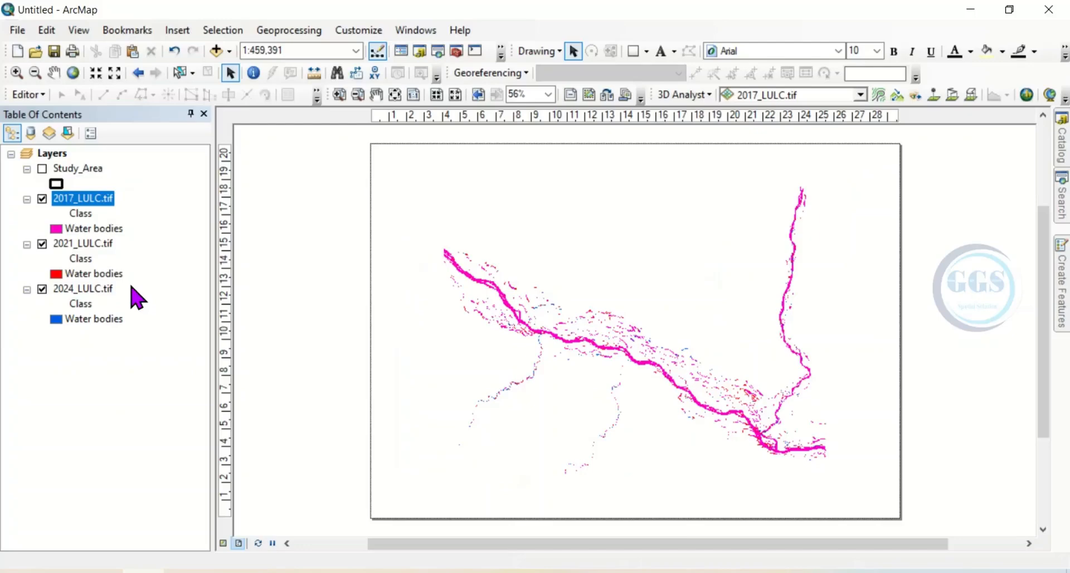
click(43, 170)
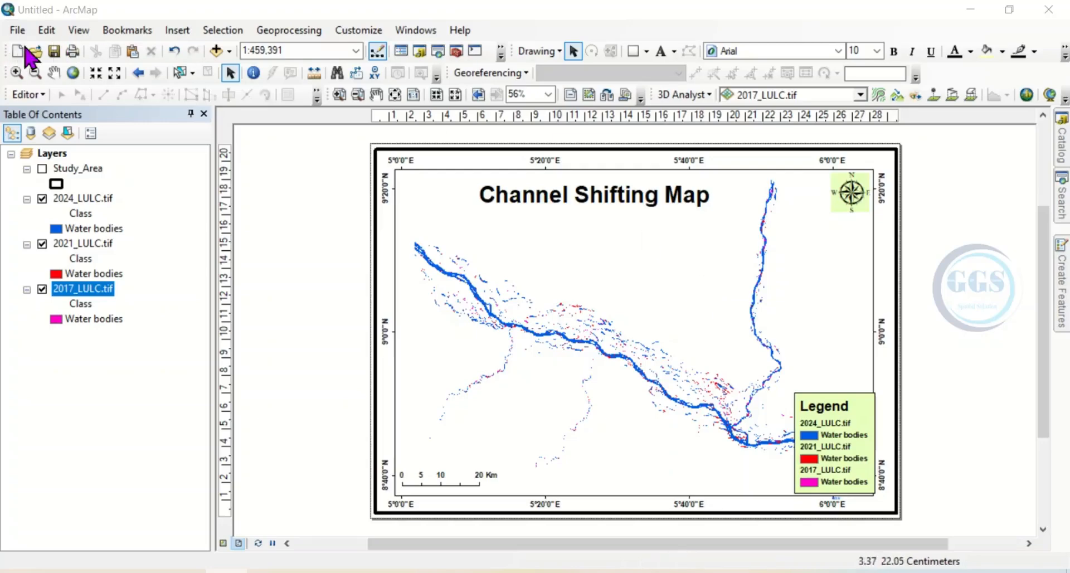
- Export the Channel Shifting Map layout to the AA folder as a 400 dpi JPEG named Map
click(18, 30)
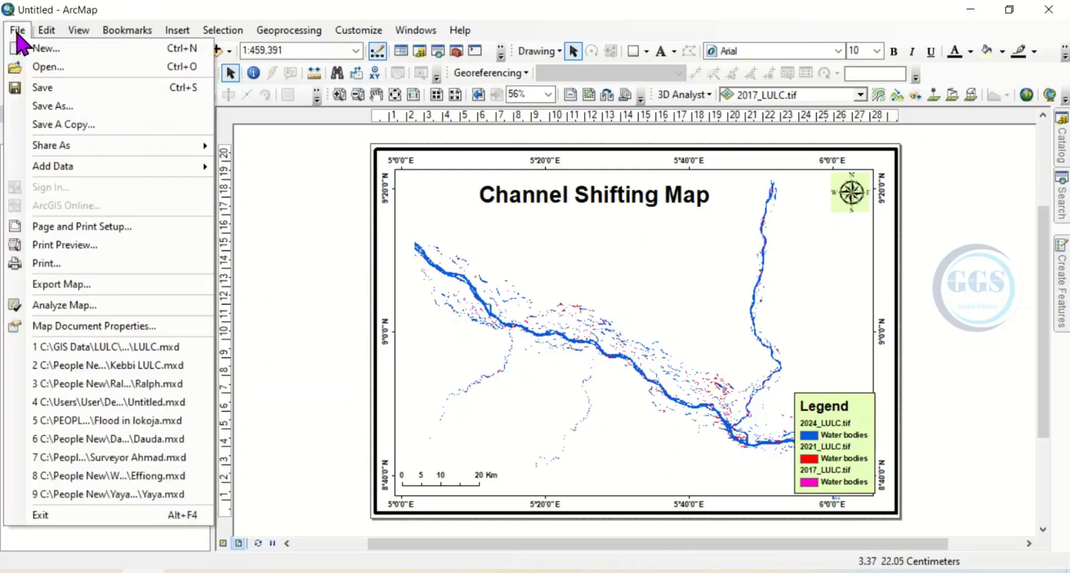
click(75, 288)
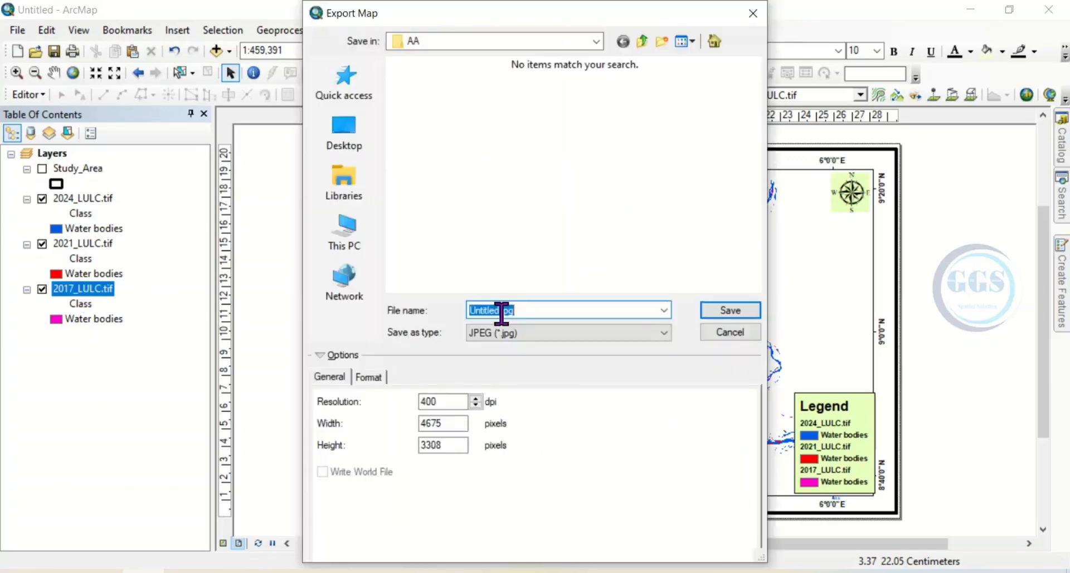
text(Map)
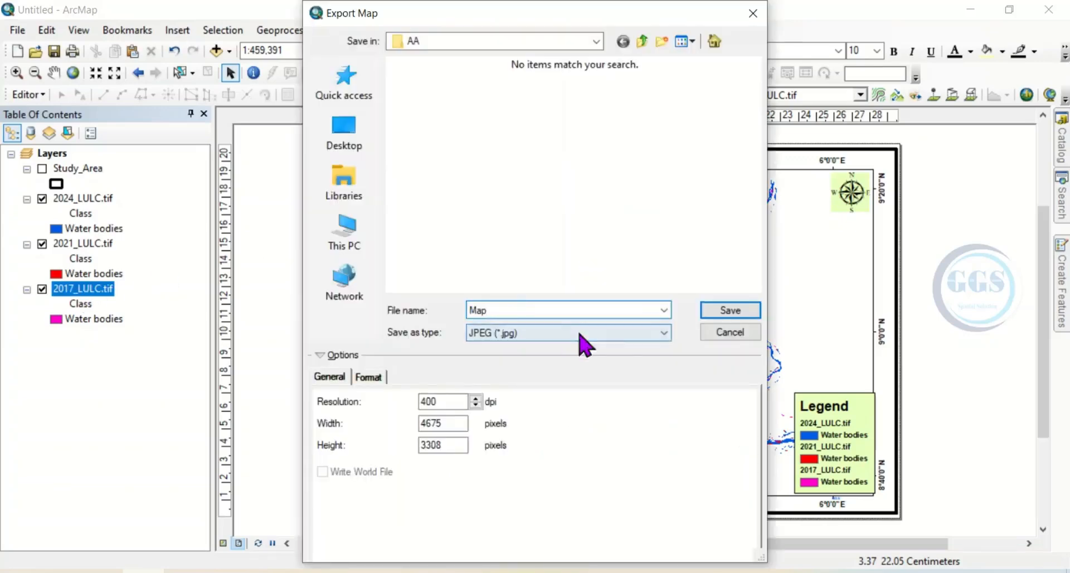
click(722, 314)
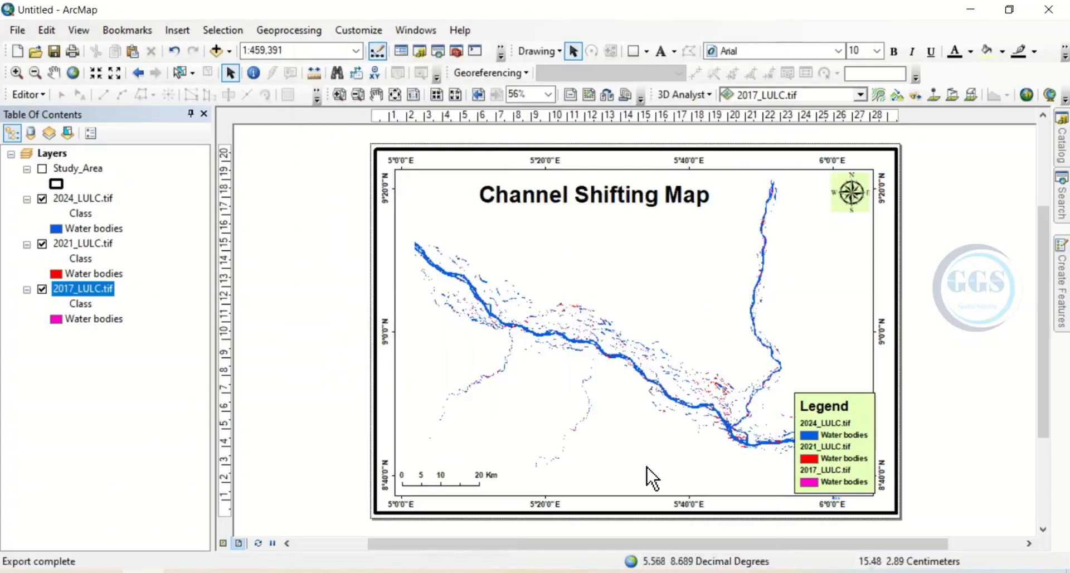
- Switch to the AA folder in File Explorer and open the exported Map.jpg
click(184, 572)
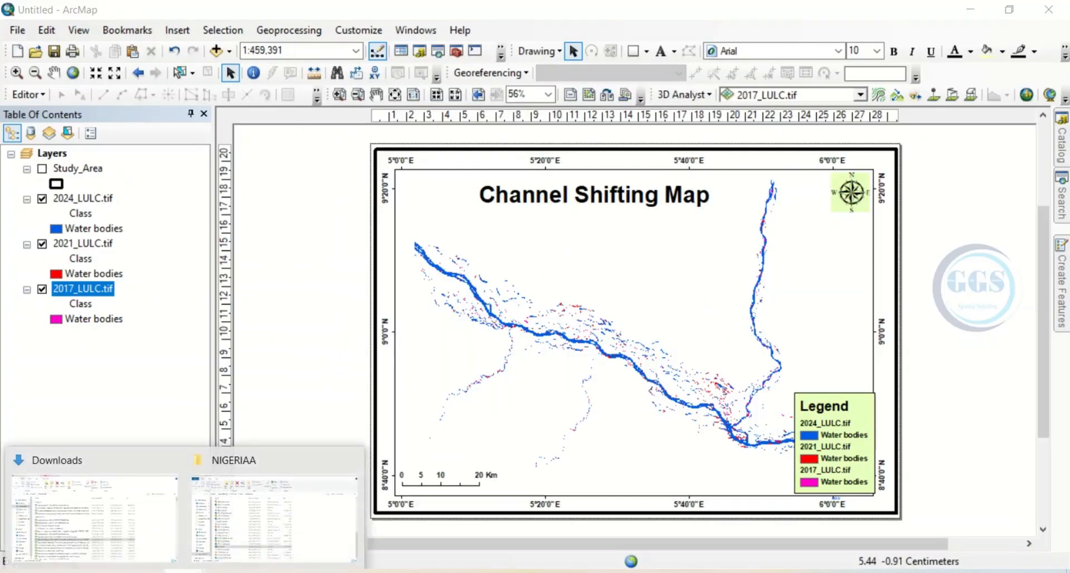
click(229, 546)
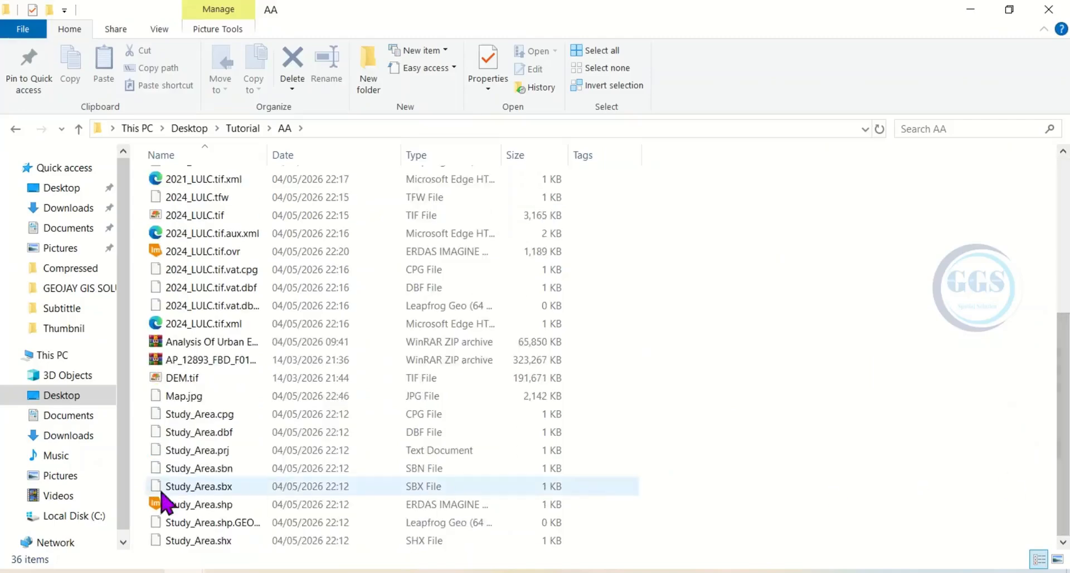
double_click(183, 397)
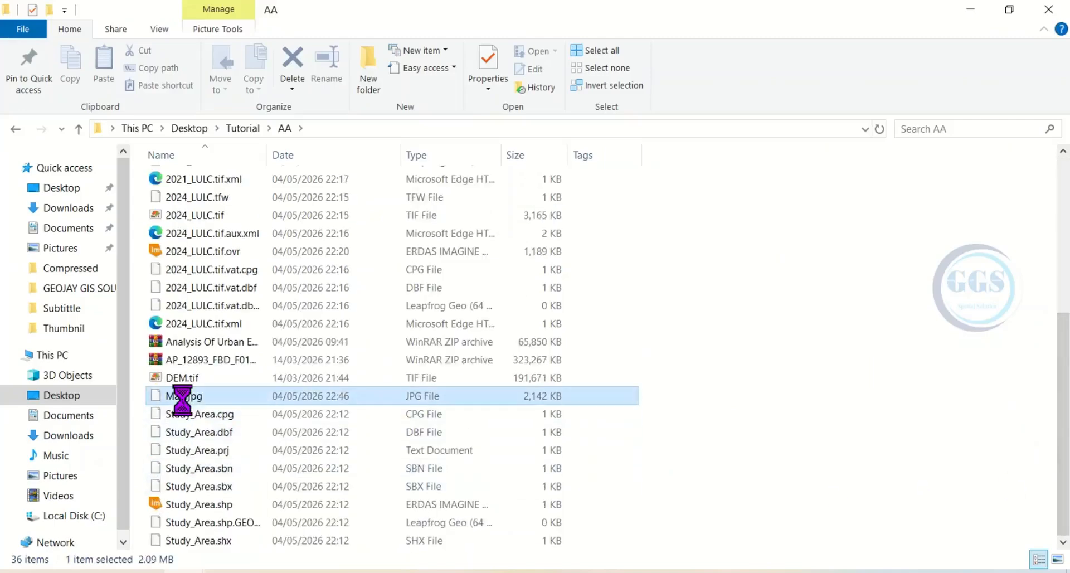